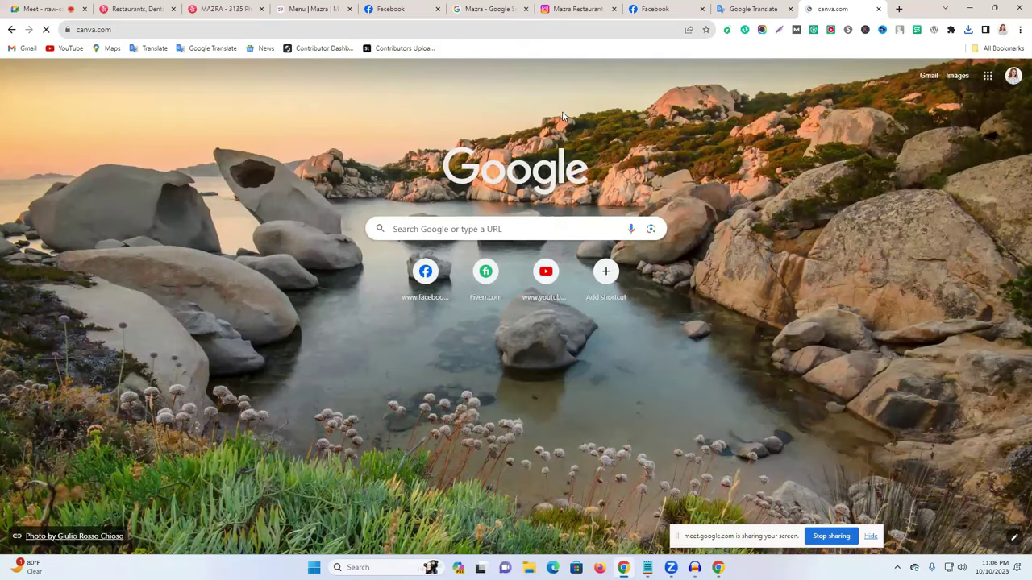
Step: Find the Instagram Post (Portrait) format in Canva and start a blank design from it
scroll(558, 108, down, 3)
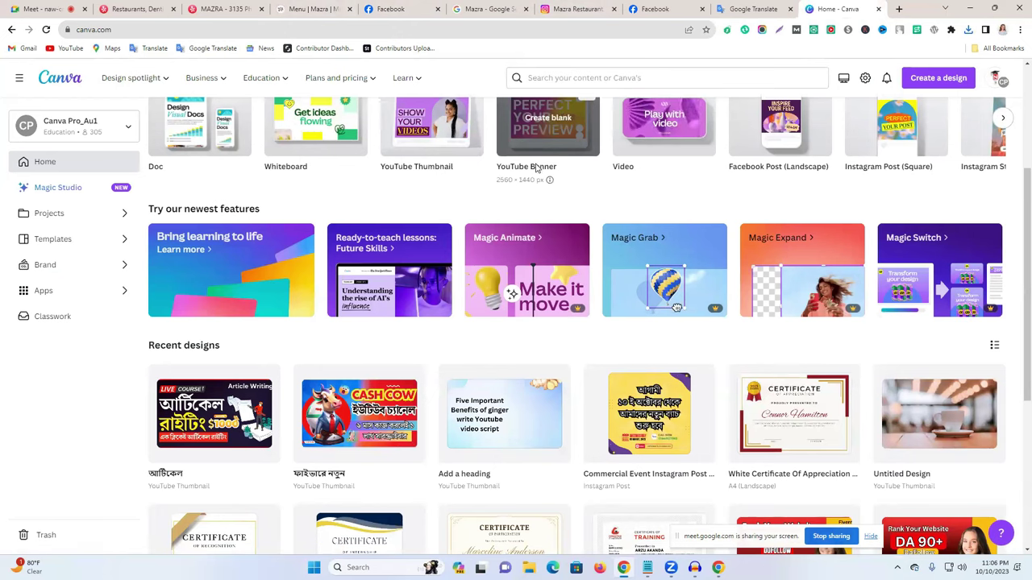
click(586, 78)
text(i)
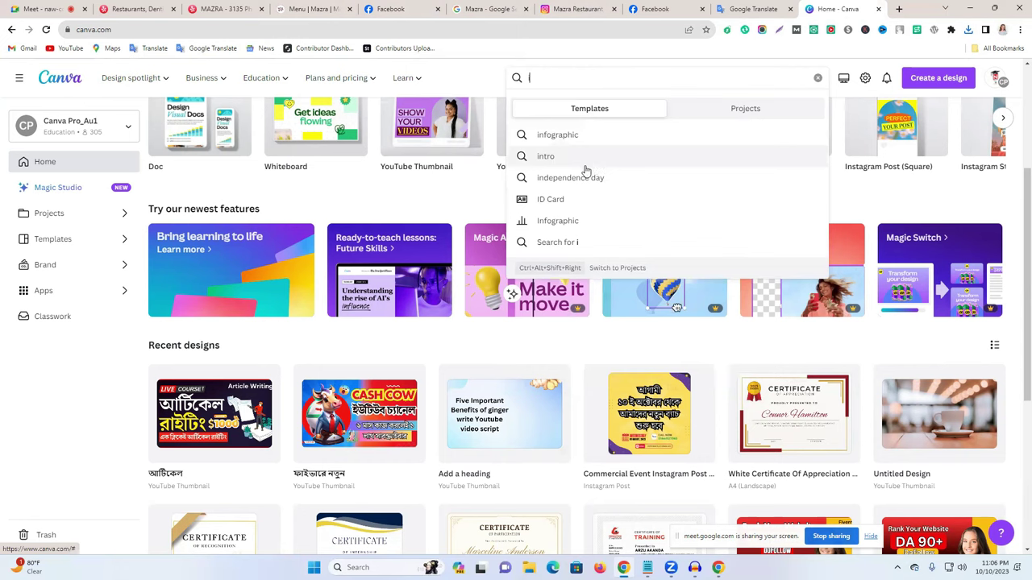
text(ns)
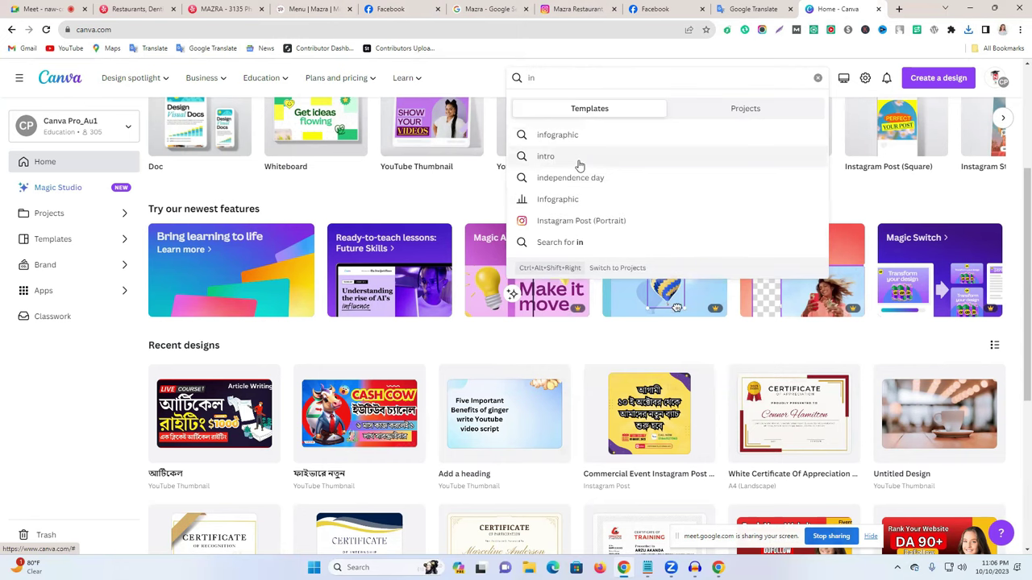
click(597, 221)
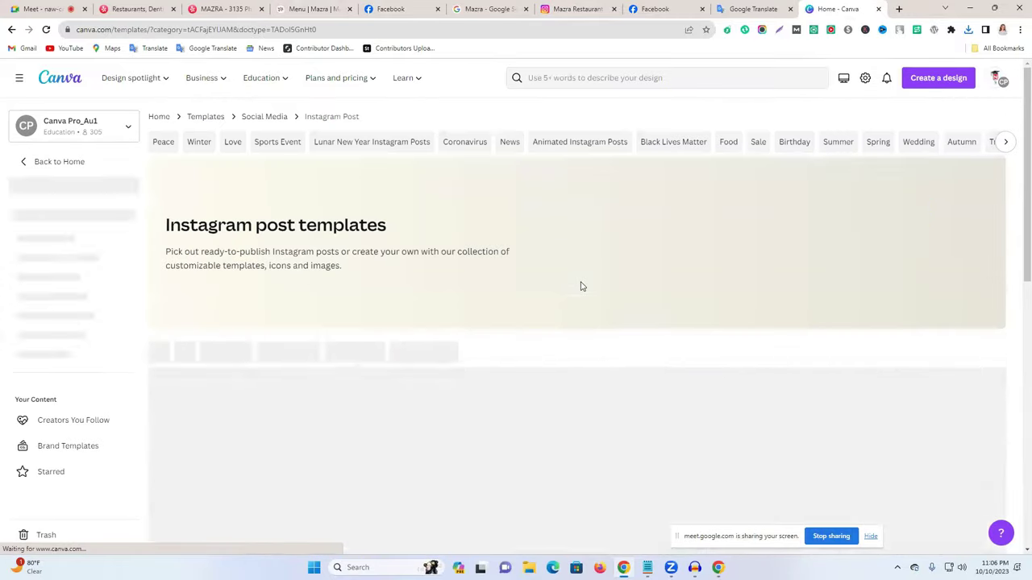
scroll(578, 278, down, 3)
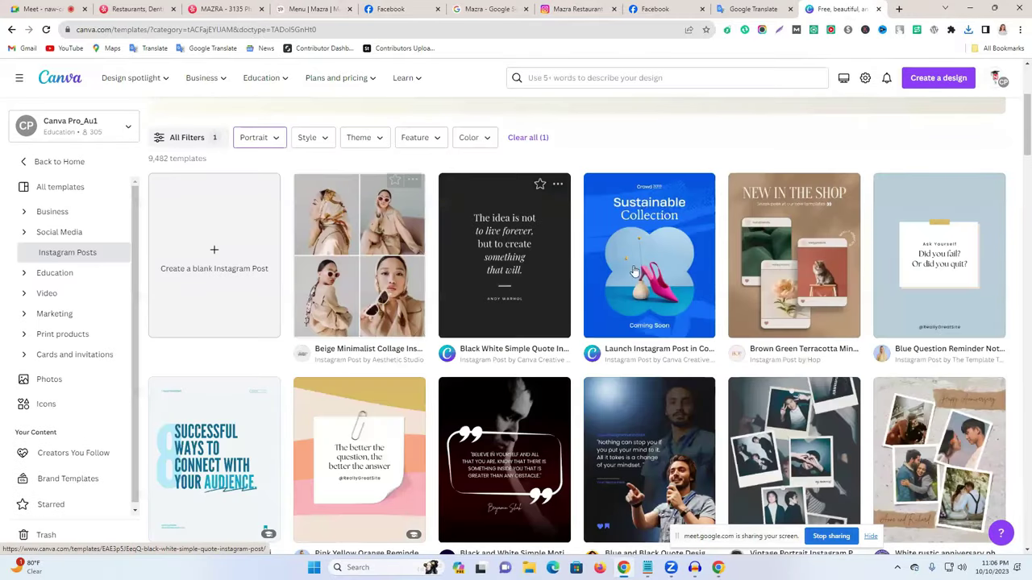
click(211, 274)
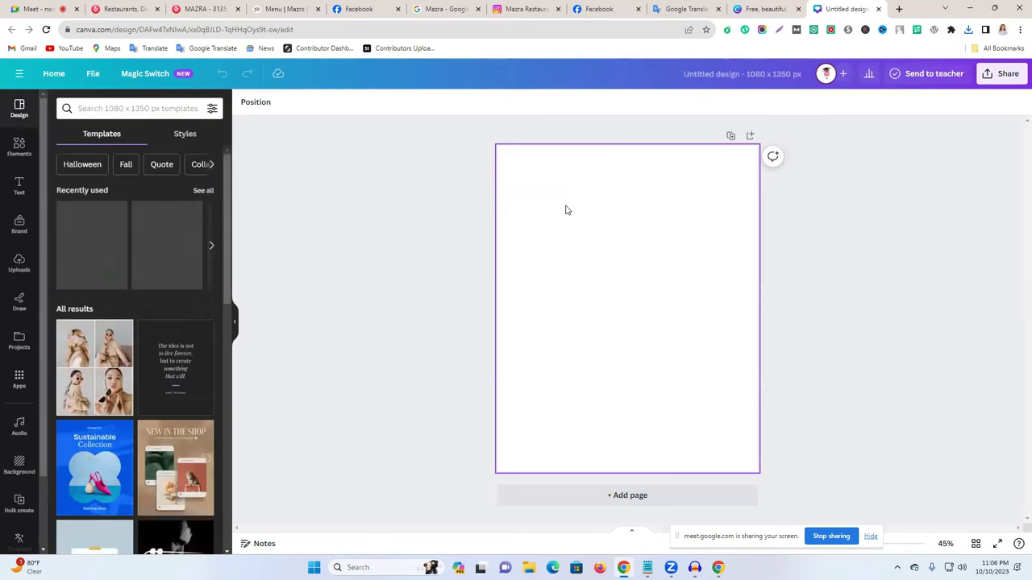
Step: Search the design templates for "food" and apply the black "Street Food Fest" template to the page
click(120, 108)
text(food)
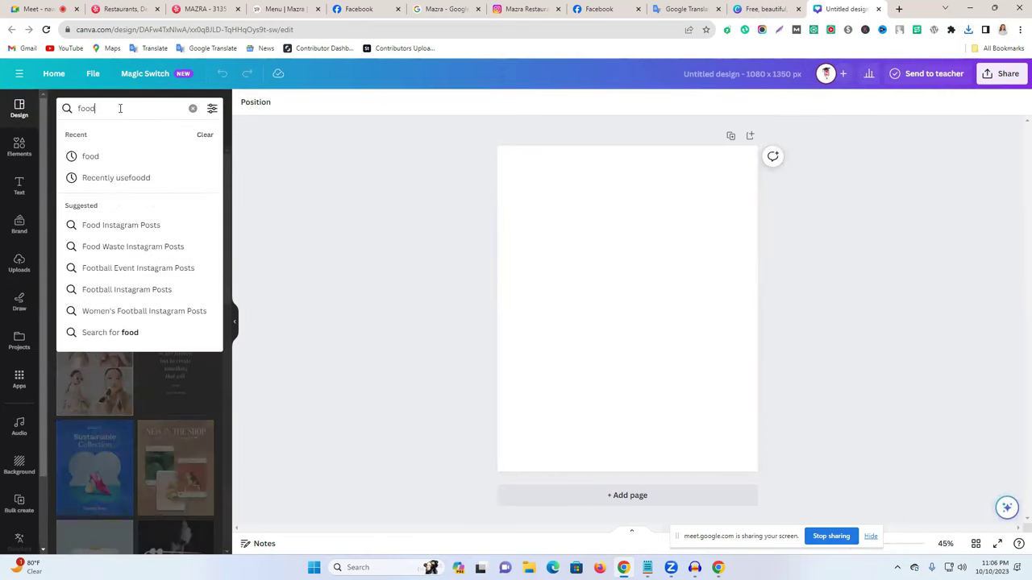
key(Return)
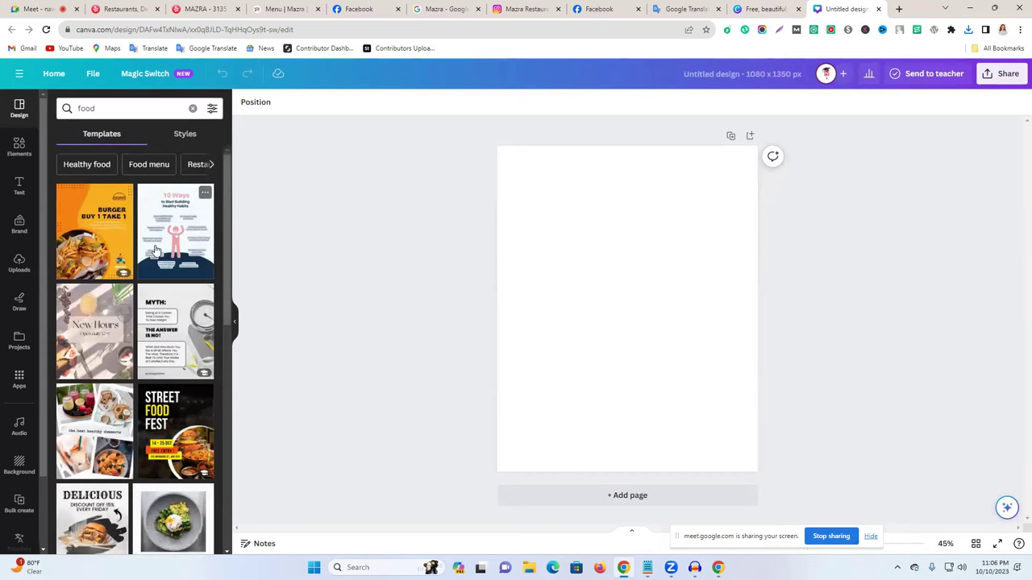
scroll(195, 421, down, 2)
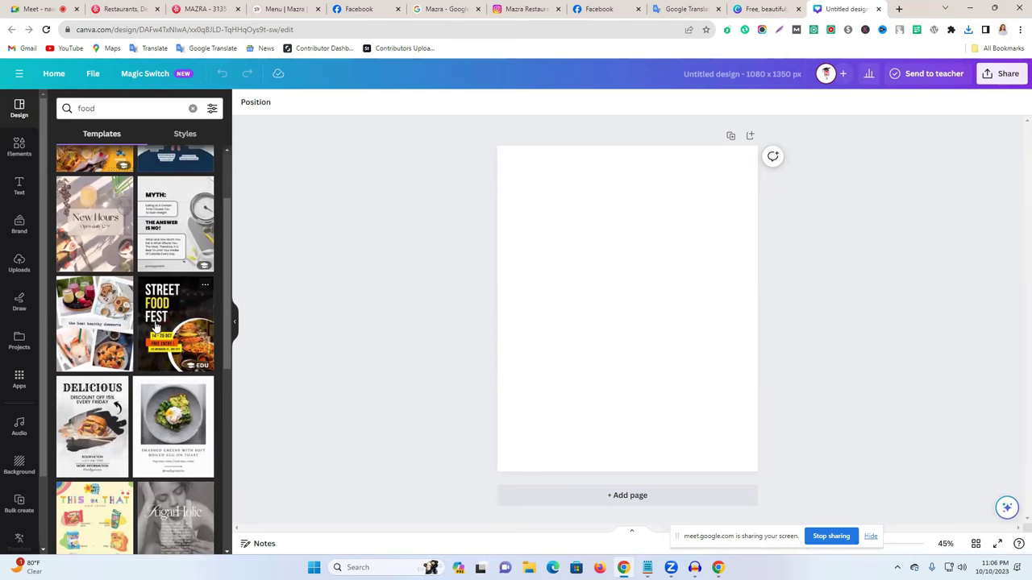
click(157, 326)
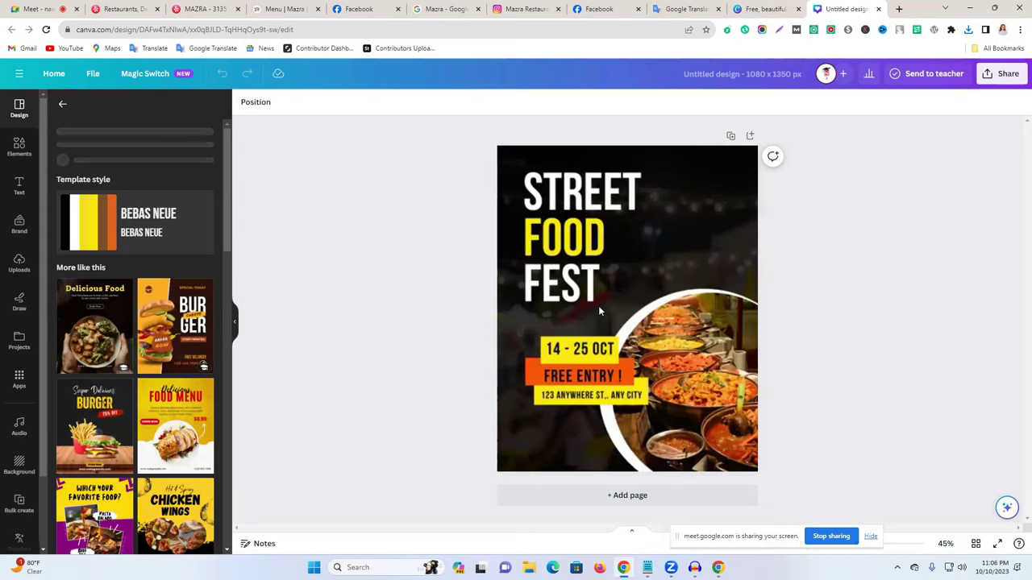
Step: Browse the similar templates, trying the purple "Our New Menu" one, and apply the "Special Menu" cocktail template instead
scroll(144, 364, down, 5)
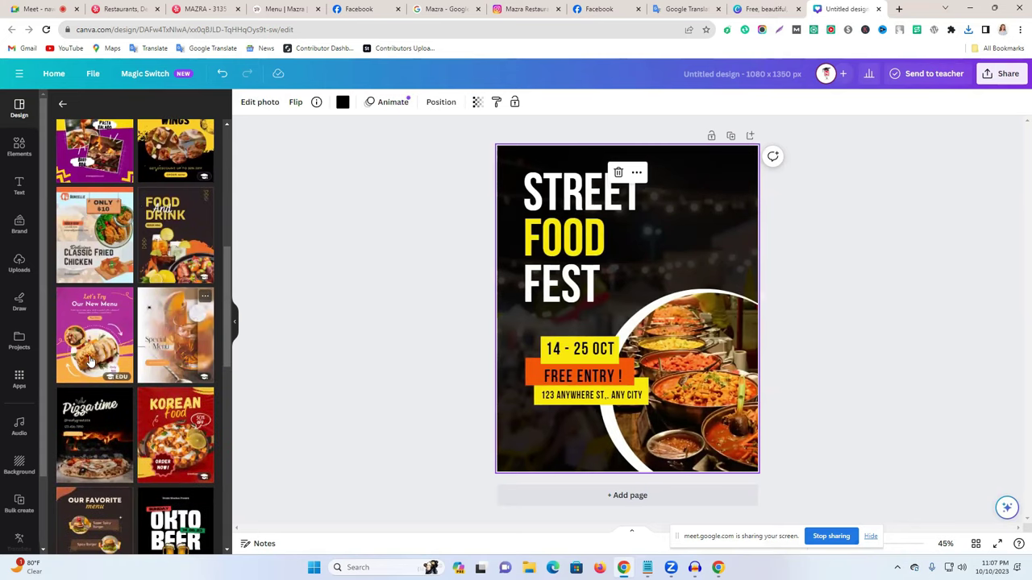
click(96, 343)
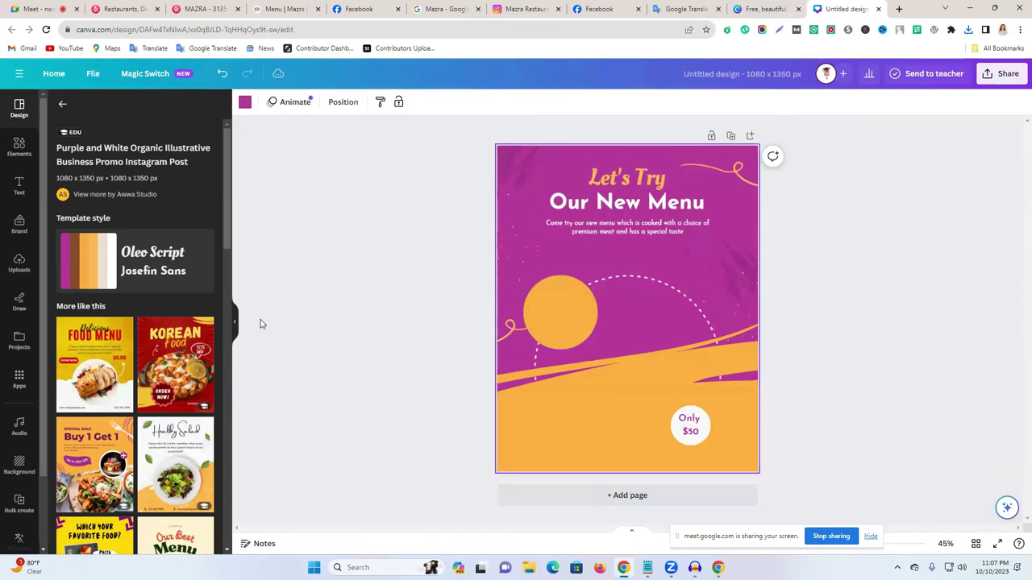
scroll(145, 355, down, 3)
scroll(146, 355, down, 6)
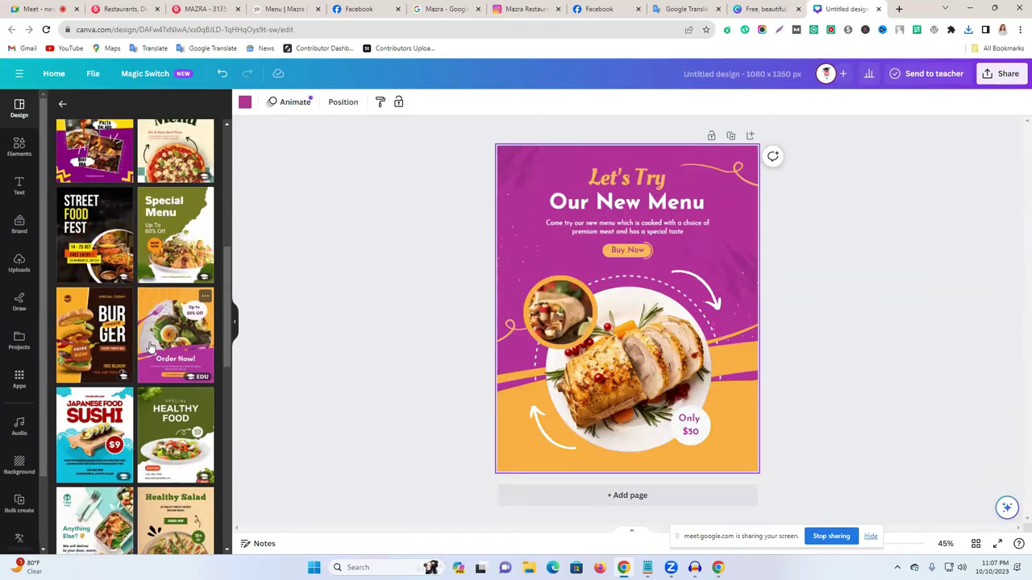
scroll(149, 347, down, 5)
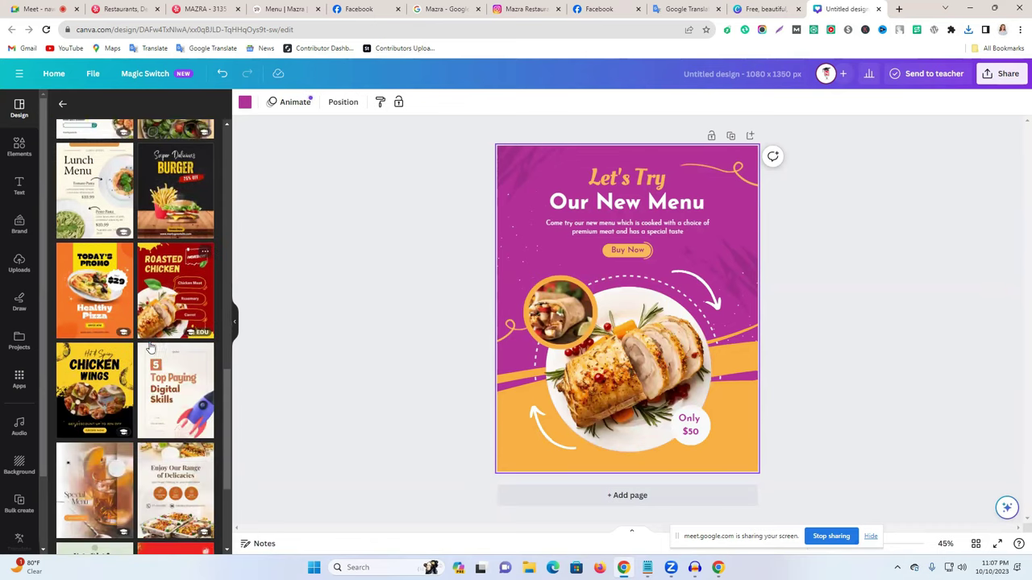
scroll(149, 347, down, 1)
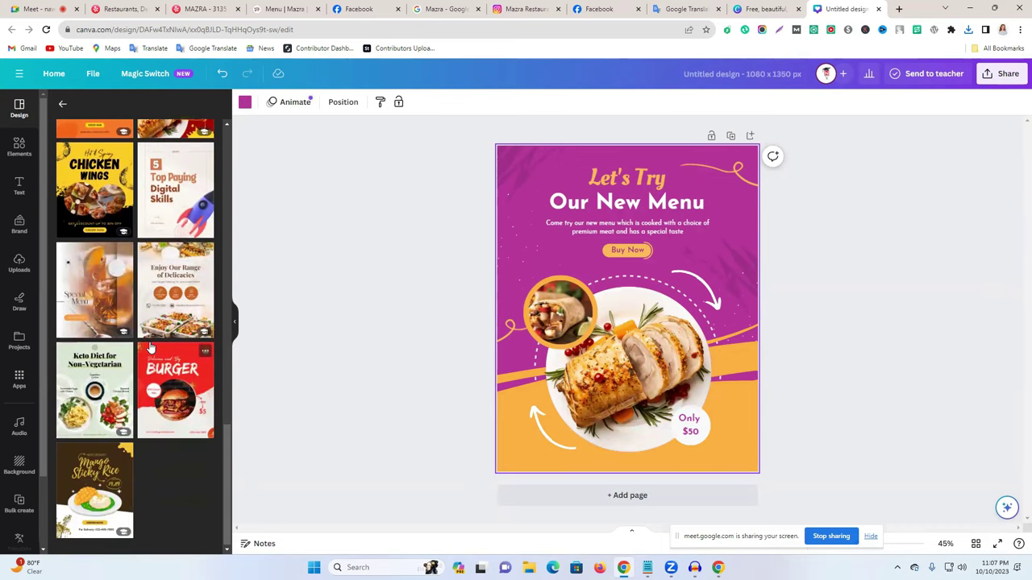
click(93, 313)
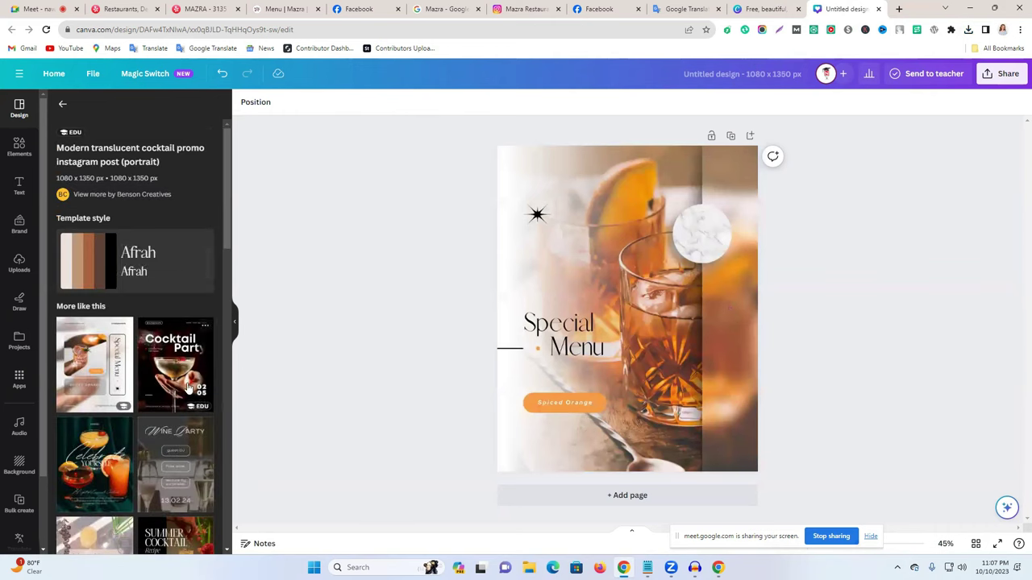
Step: Remove the cocktail glasses photo behind the "Special Menu" layout
click(668, 313)
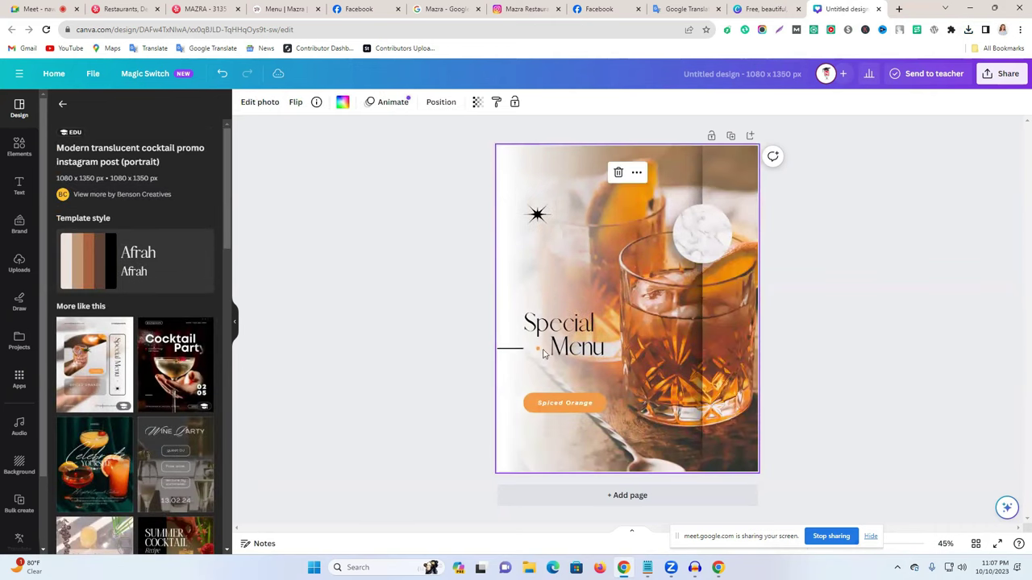
double_click(653, 302)
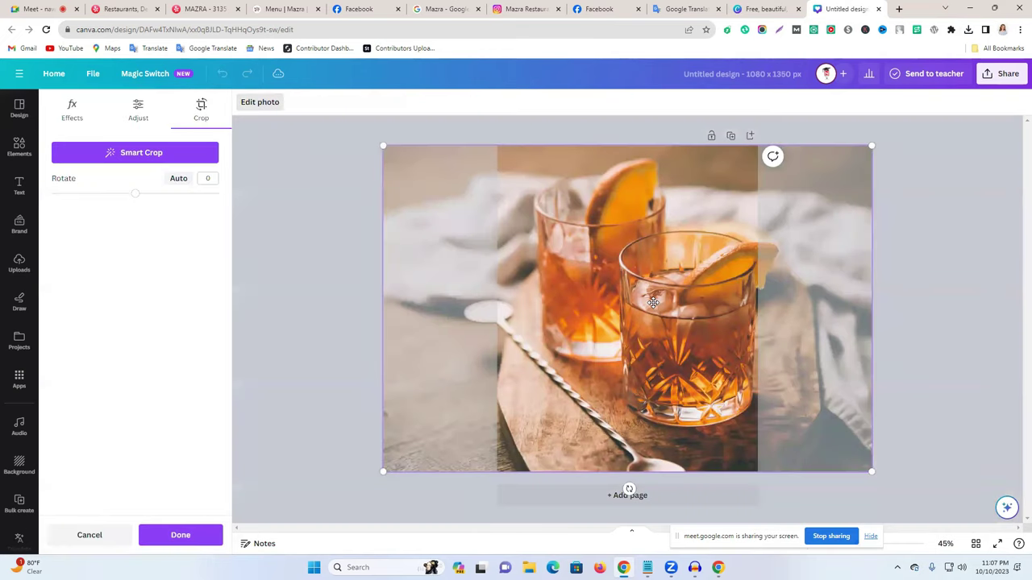
key(Escape)
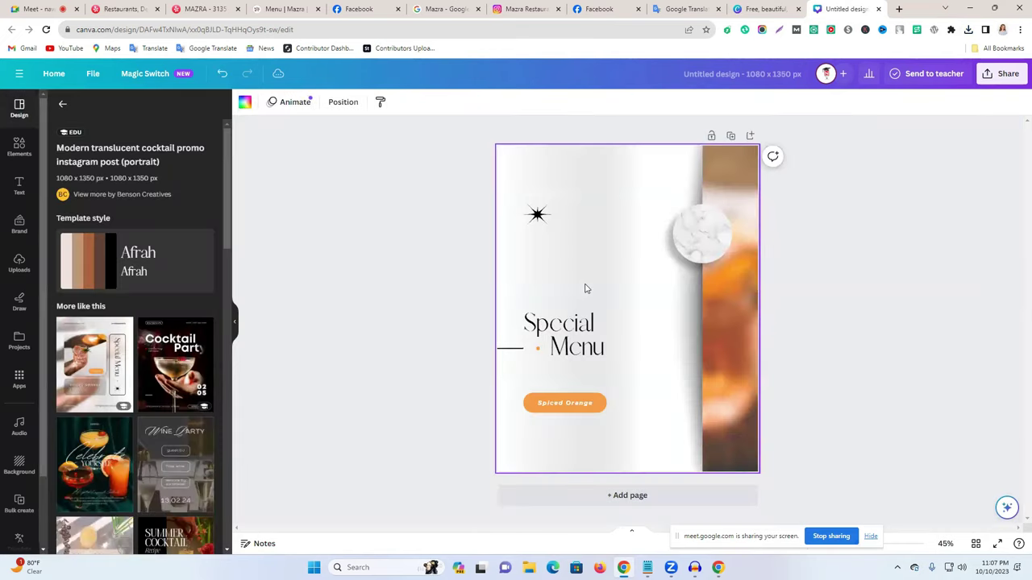
Step: Upload the grilled chicken and red drink photo from the Downloads folder
click(19, 149)
click(19, 264)
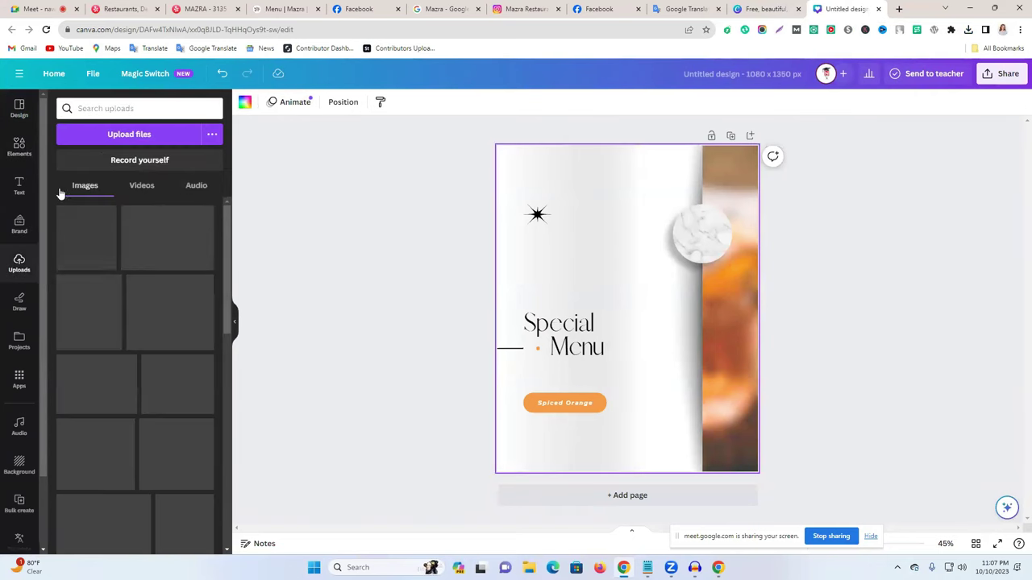
click(114, 137)
click(99, 113)
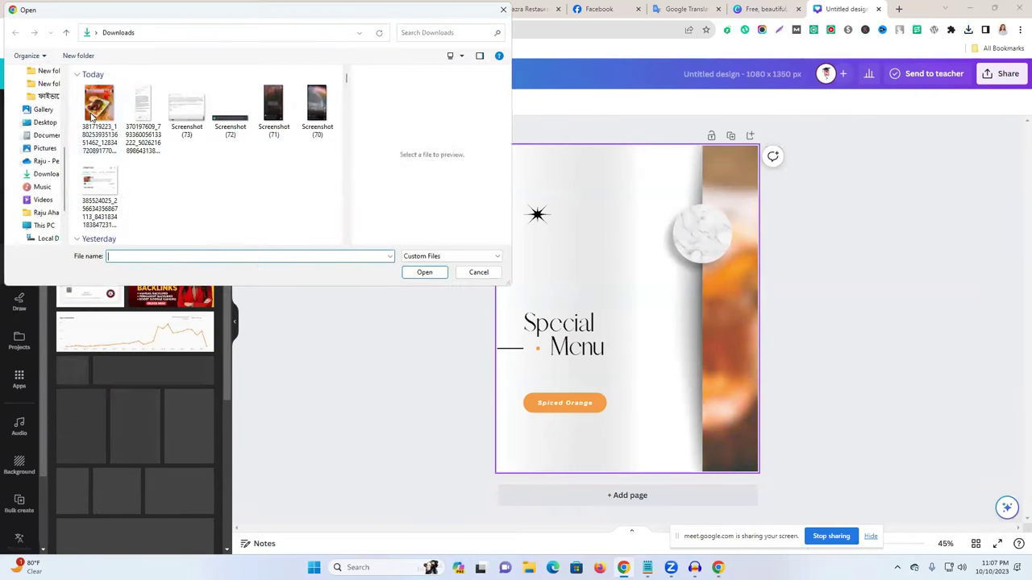
click(441, 273)
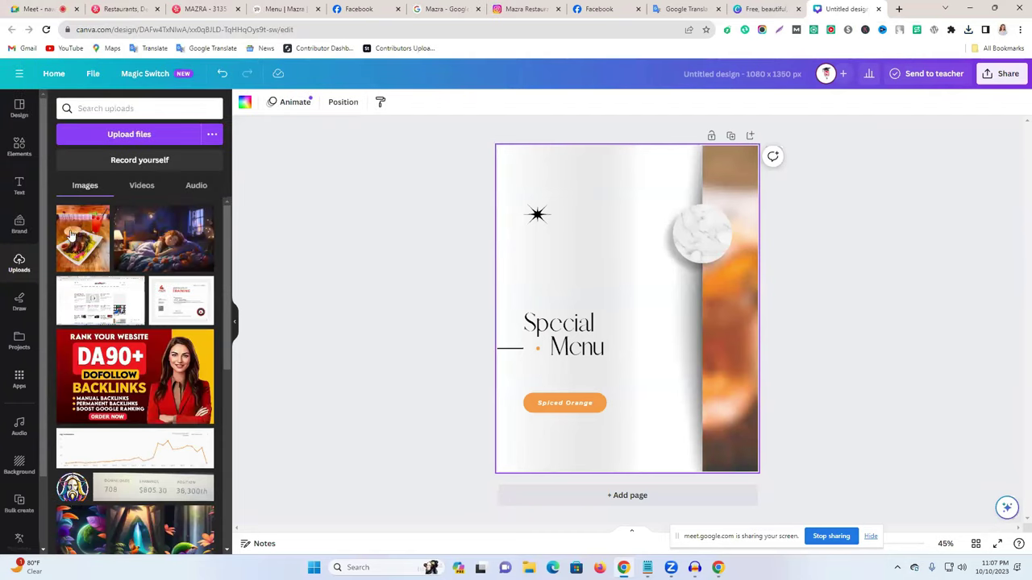
Step: Enlarge the chicken photo to cover the whole page and send it to the back, behind the template's elements
drag(721, 425, 764, 474)
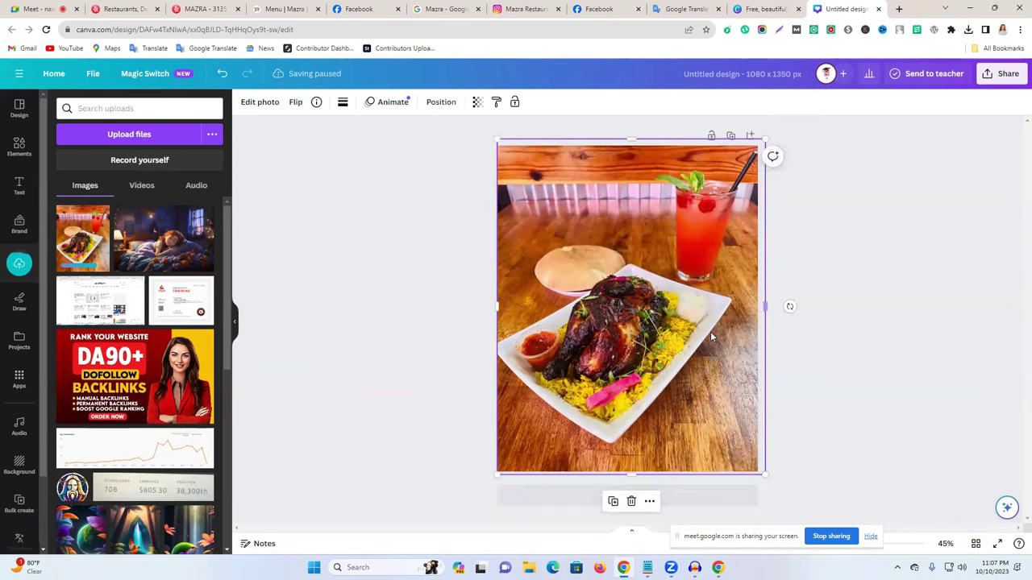
click(650, 502)
mouse_move(674, 309)
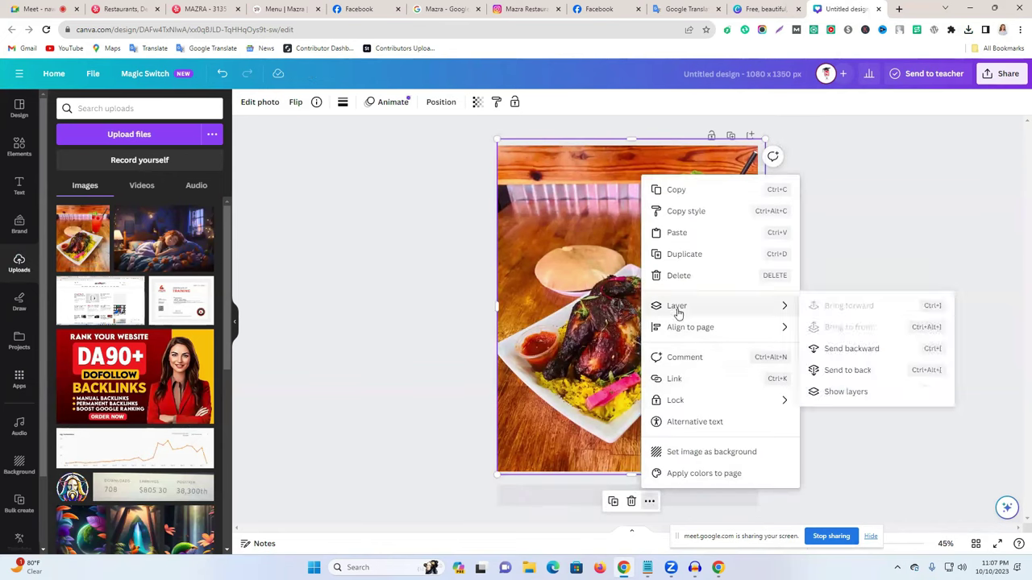
click(873, 371)
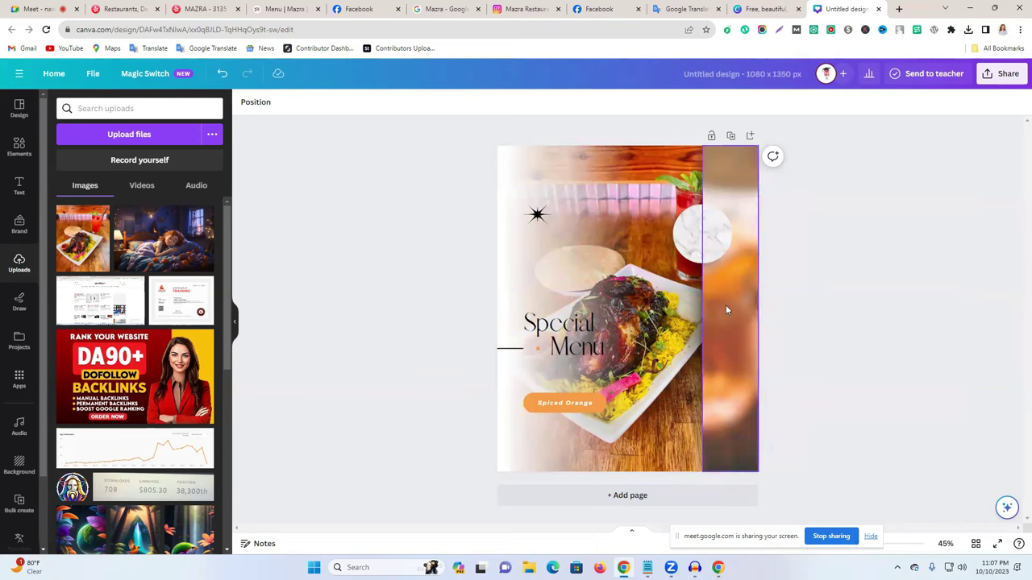
click(656, 240)
double_click(658, 221)
key(Escape)
double_click(659, 221)
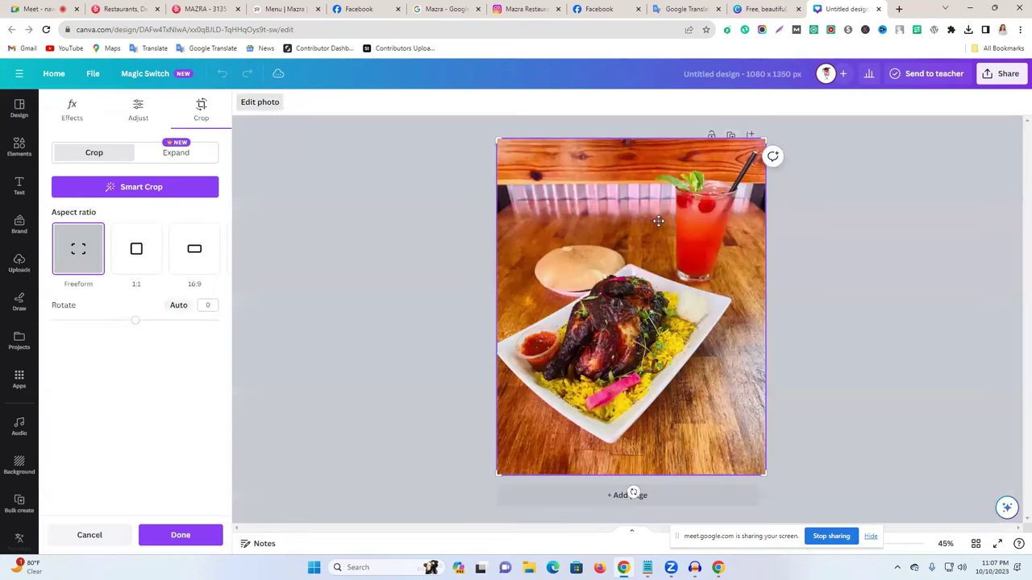
key(Escape)
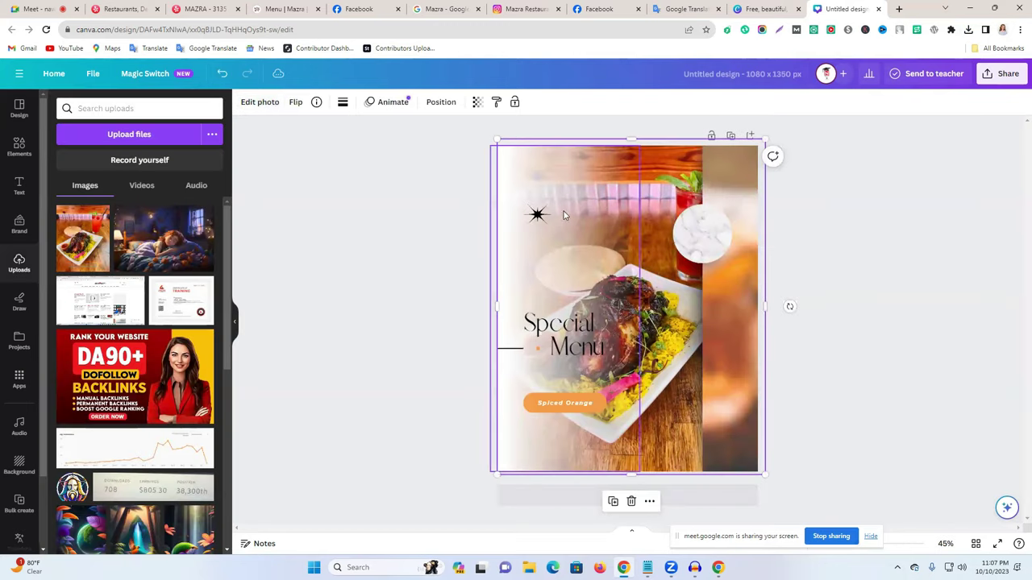
Step: Shift the white gradient overlay leftward, partly off the page, to uncover more of the chicken photo
mouse_move(567, 168)
mouse_down()
mouse_move(604, 170)
mouse_move(570, 171)
mouse_up()
click(860, 242)
drag(535, 265, 499, 265)
click(373, 270)
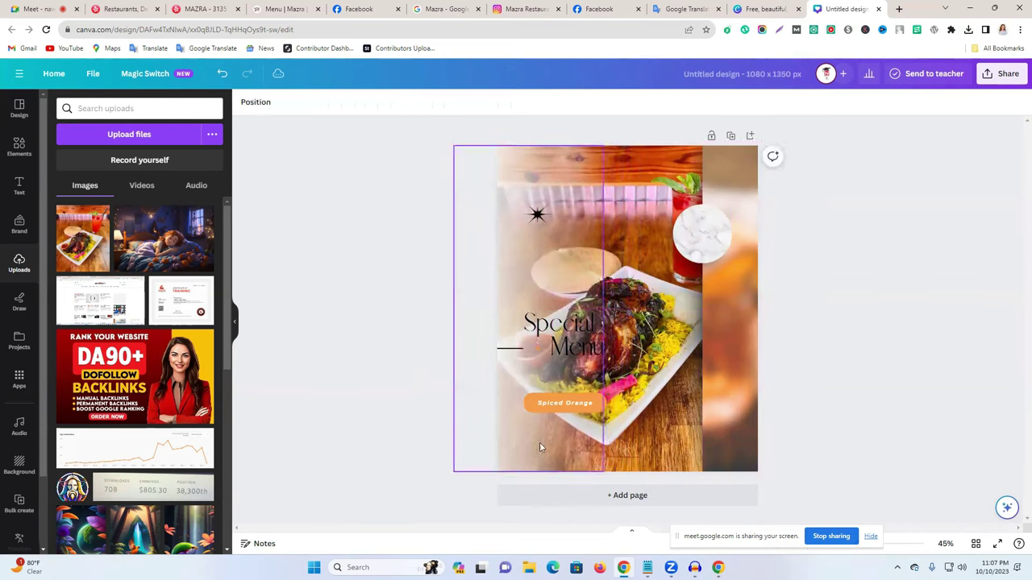
Step: Open the "Special Menu" heading's text for editing
click(564, 344)
double_click(564, 345)
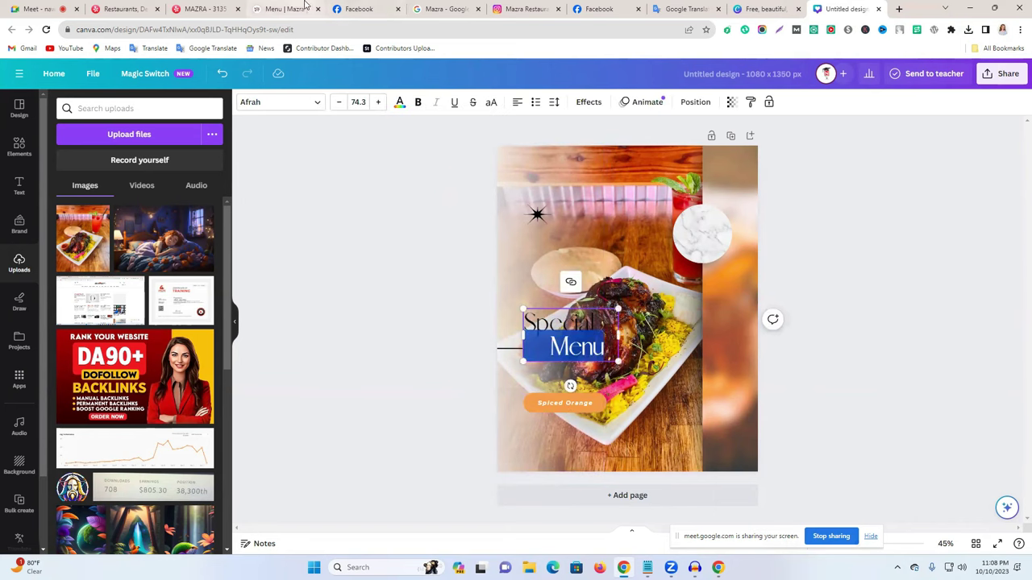
Step: Switch to Mazra Restaurant's Facebook page, read the caption and hashtag of the chicken photo's post, and return to the Canva design
click(370, 7)
click(611, 7)
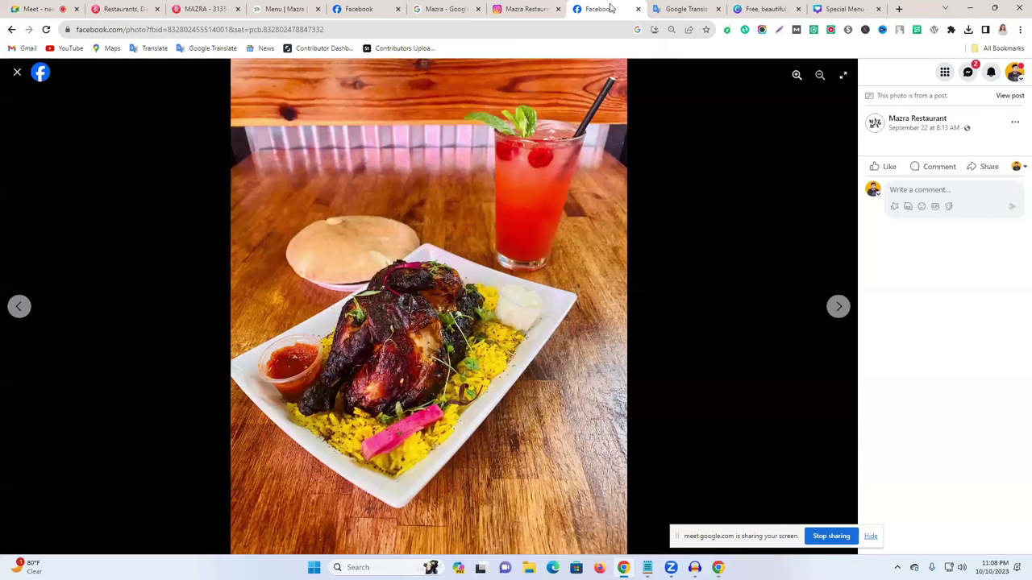
click(17, 73)
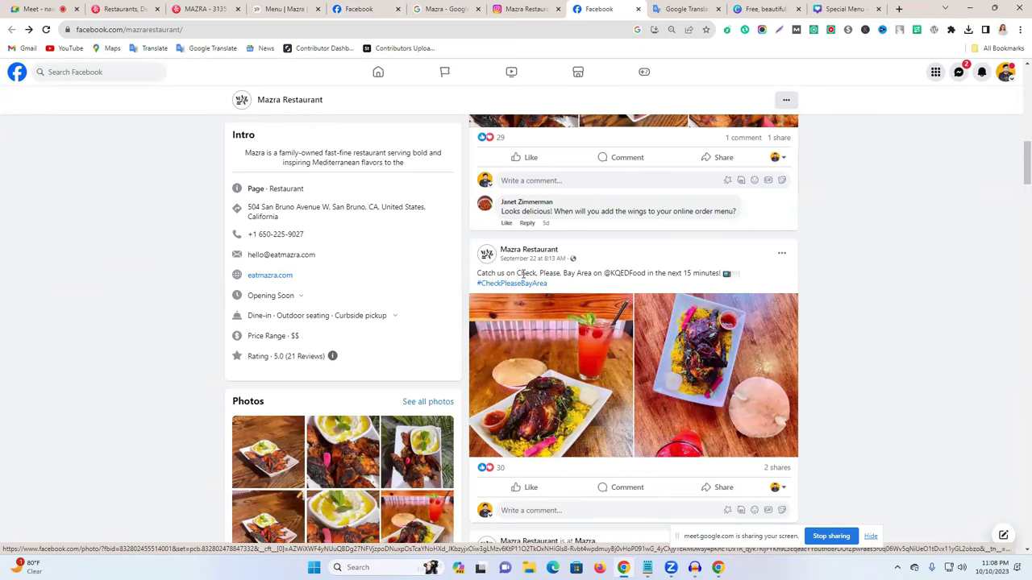
drag(478, 273, 536, 270)
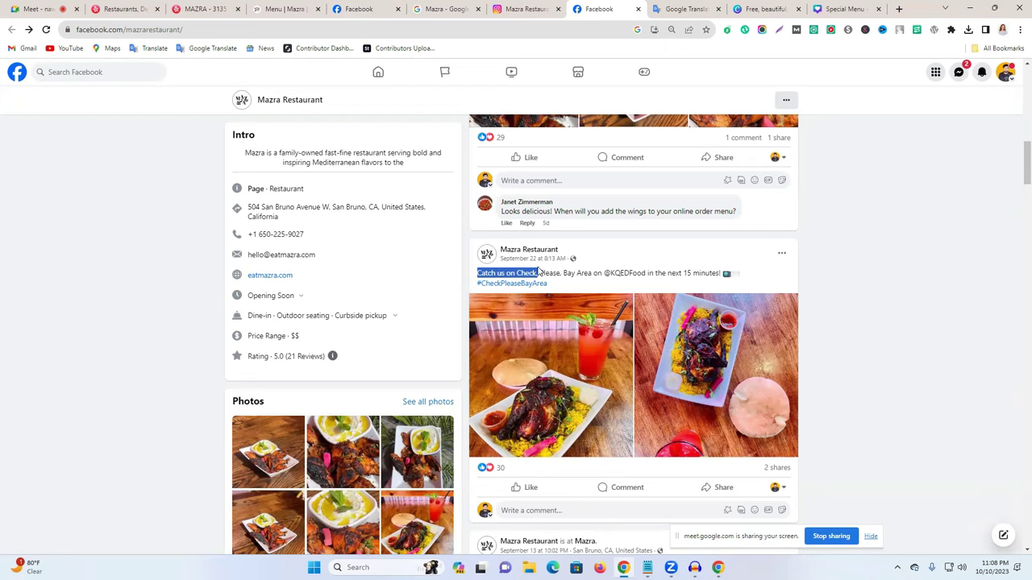
drag(550, 275, 477, 287)
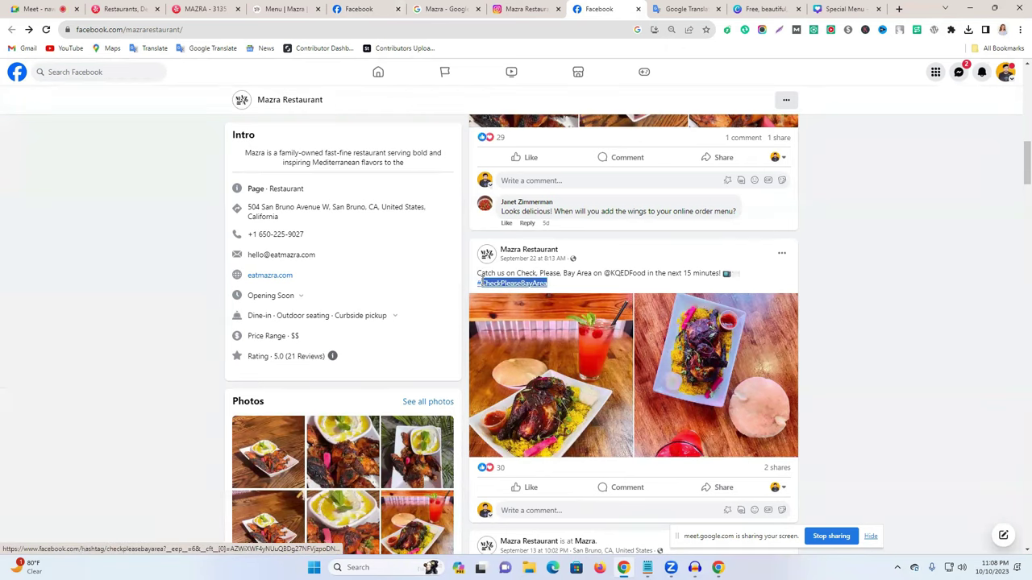
click(768, 8)
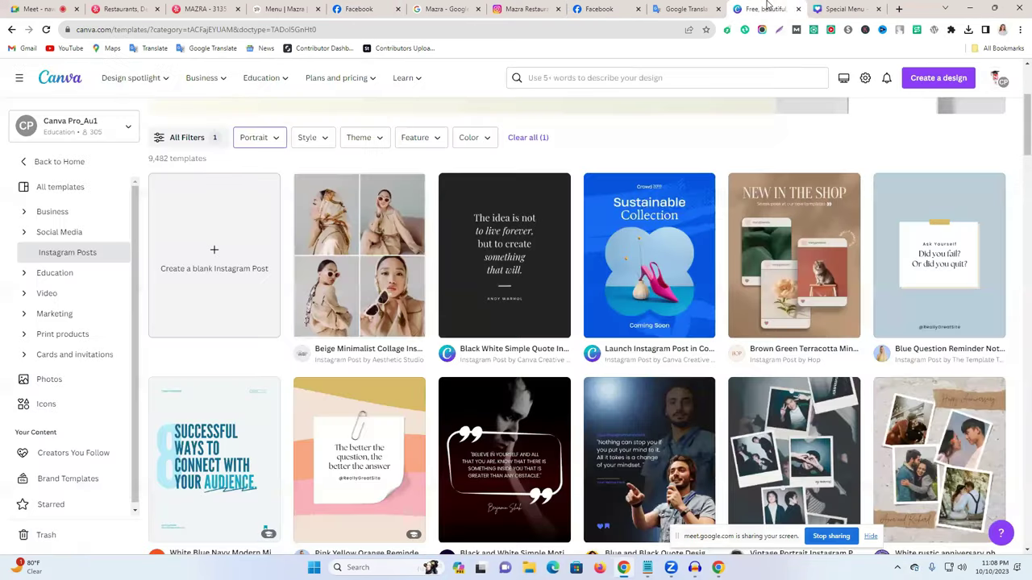
key(ctrl+Tab)
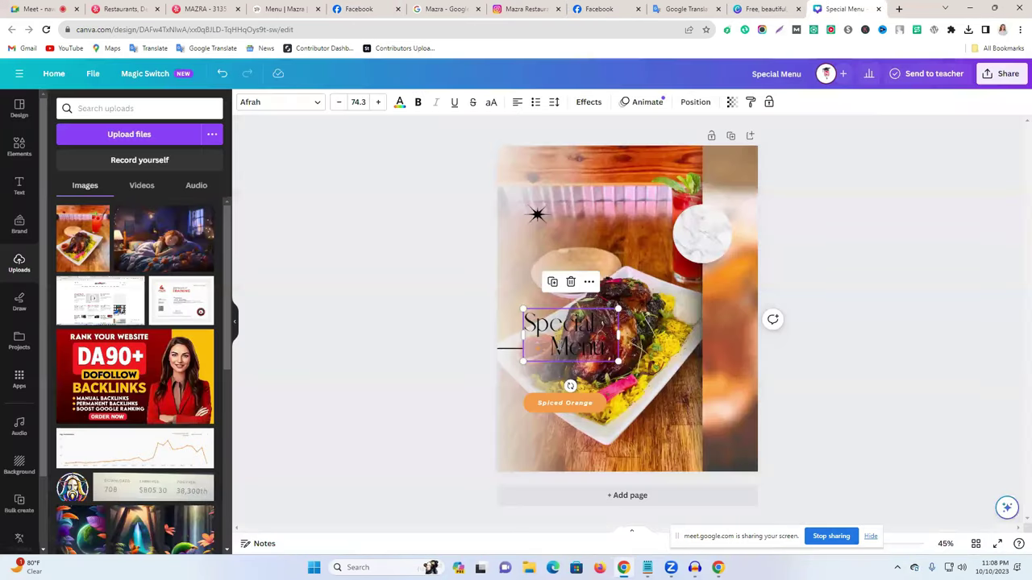
Step: Replace the "Special Menu" heading text with the copied hashtag text "CheckPleaseBayArea"
double_click(556, 342)
click(524, 321)
drag(525, 321, 618, 355)
key(ctrl+v)
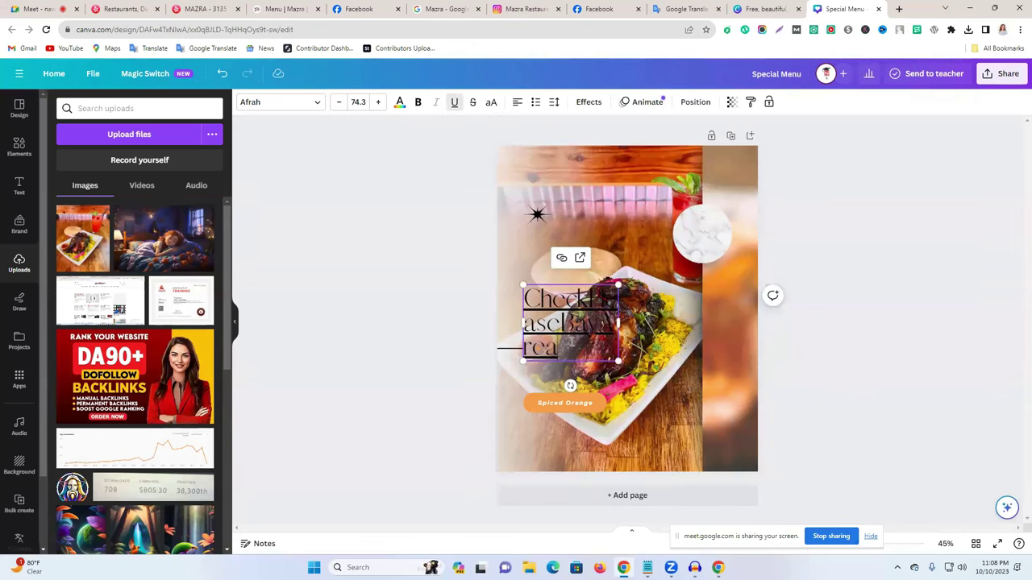
Step: Remove the Facebook hashtag link from the "CheckPleaseBayArea" heading
click(561, 257)
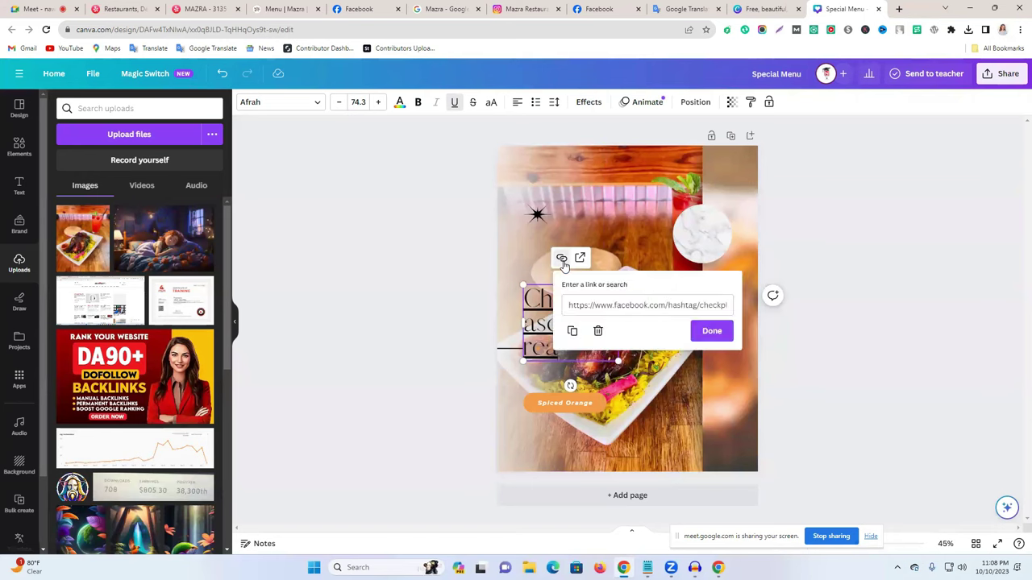
click(599, 330)
double_click(550, 321)
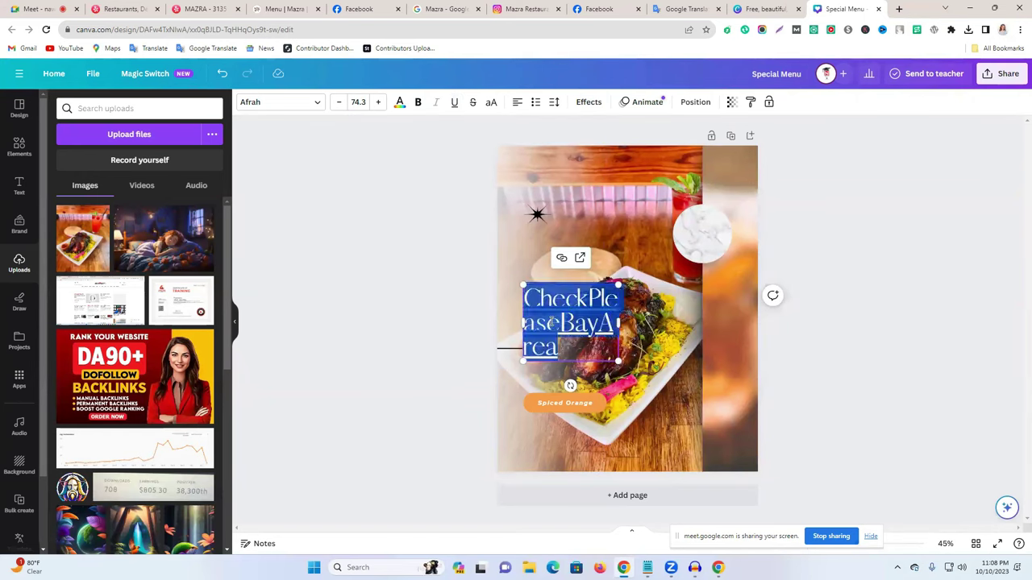
click(562, 258)
click(599, 330)
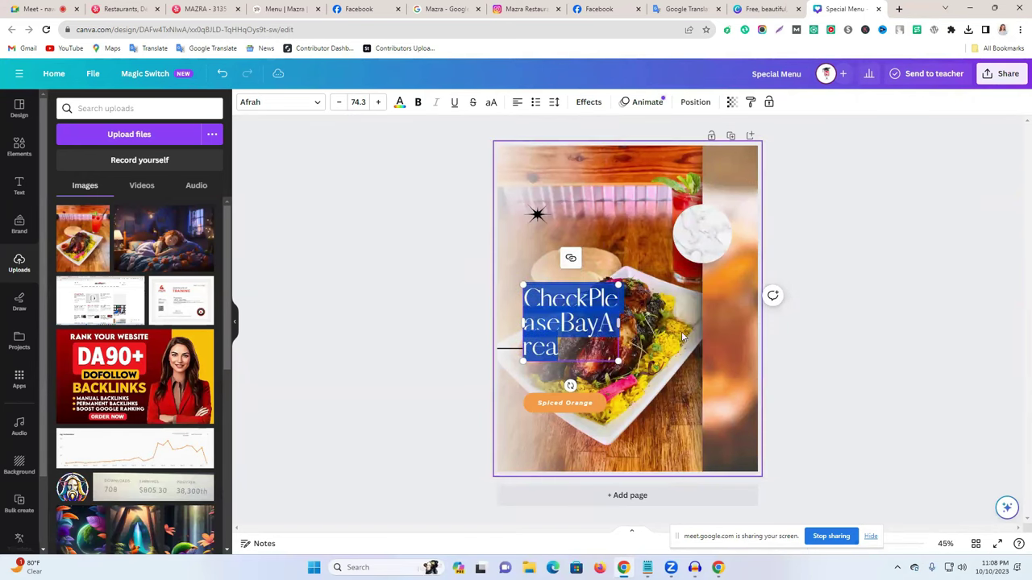
click(775, 335)
Step: Change the "CheckPleaseBayArea" heading's text color to white
click(571, 323)
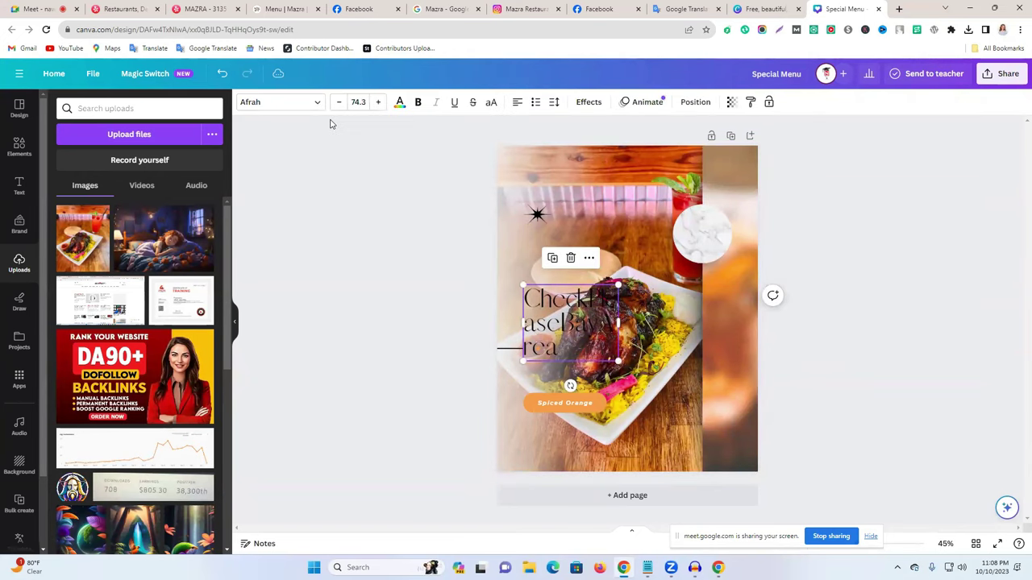
click(400, 102)
click(207, 428)
click(352, 221)
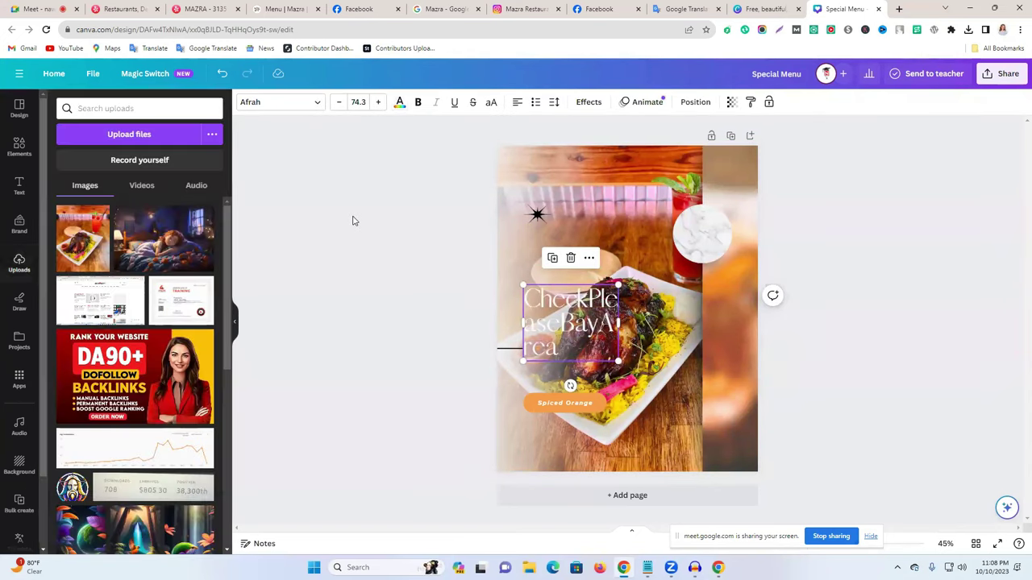
click(579, 331)
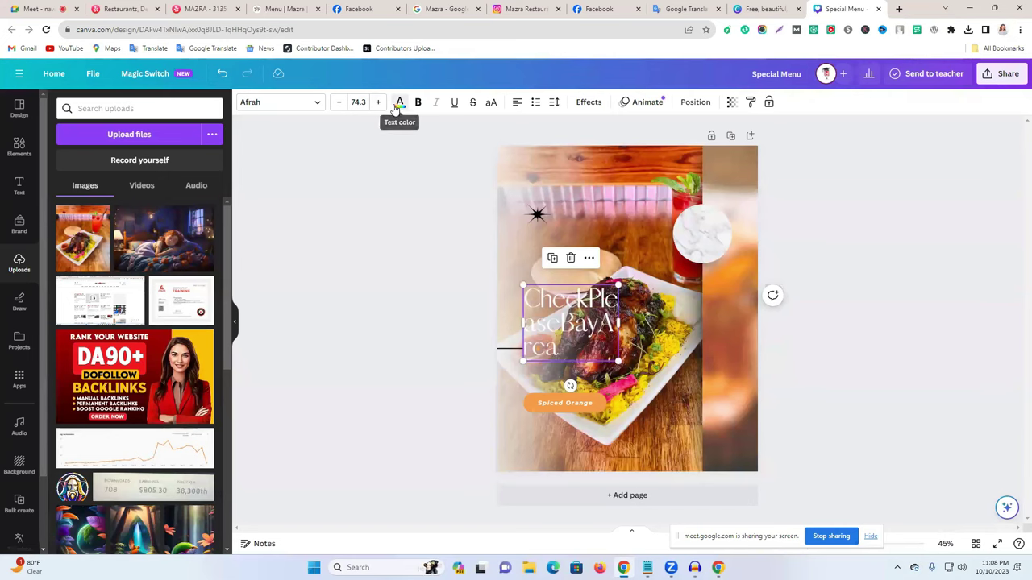
click(399, 102)
click(208, 433)
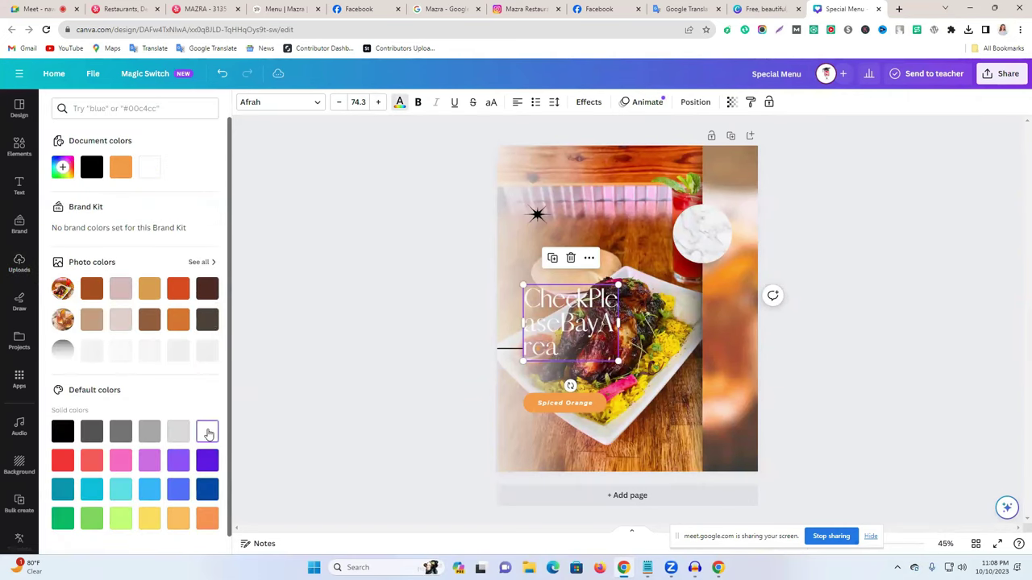
Step: Enlarge the heading to about size 91.2 and move it slightly right, aligned with the orange "Spiced Orange" label
drag(522, 285, 502, 270)
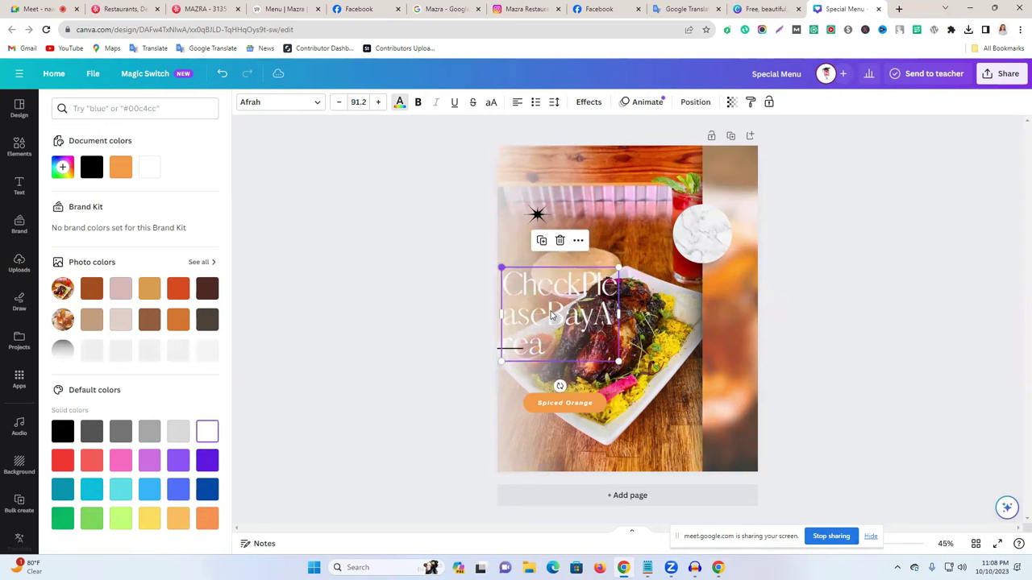
drag(571, 316, 594, 320)
click(19, 263)
Step: Try several fonts on the heading, including Ekushey Durga, Agency FB Regular, Anirban Bold and Bidyasagar Unicode
click(270, 106)
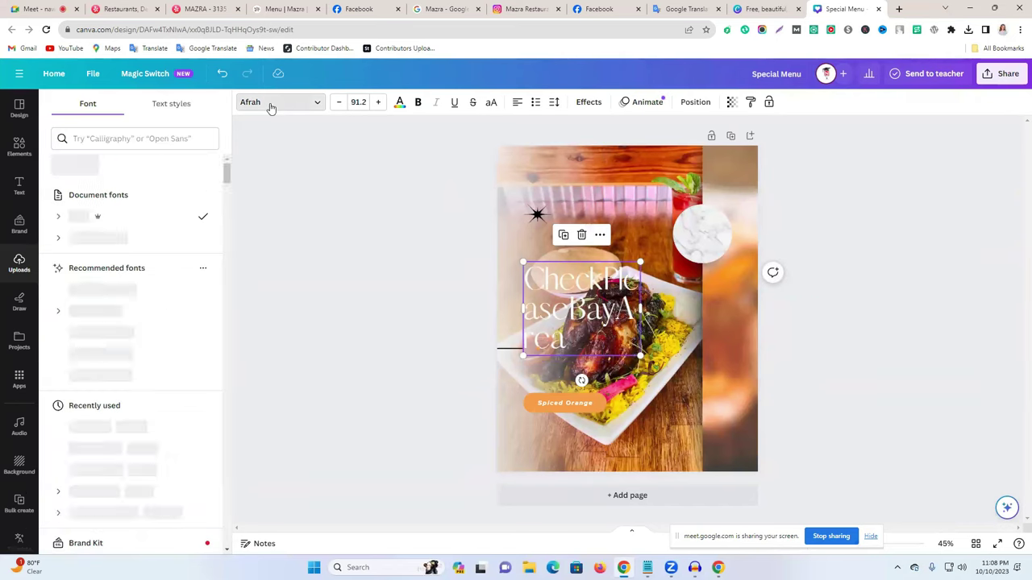
scroll(150, 365, down, 2)
click(154, 437)
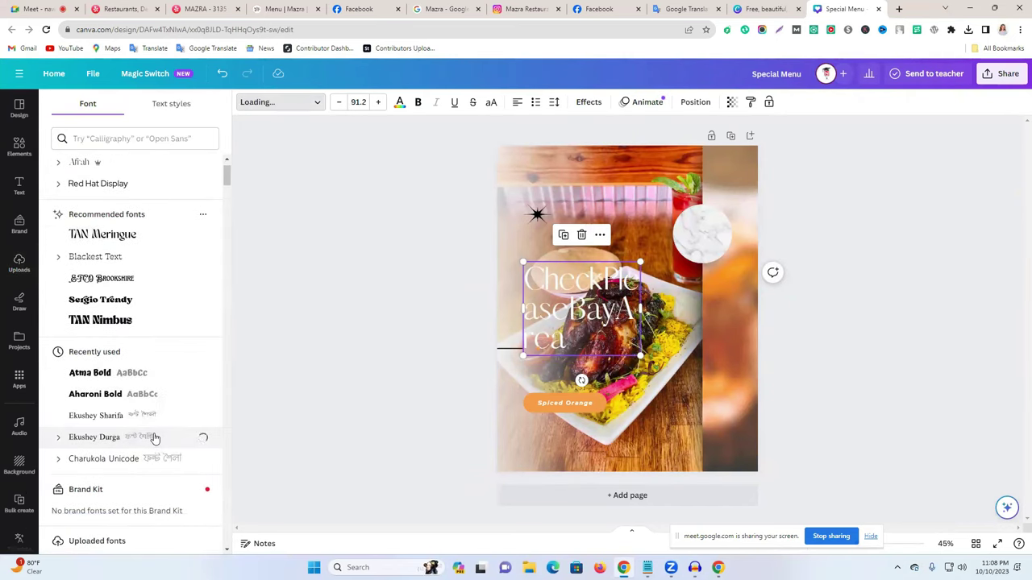
scroll(155, 438, down, 8)
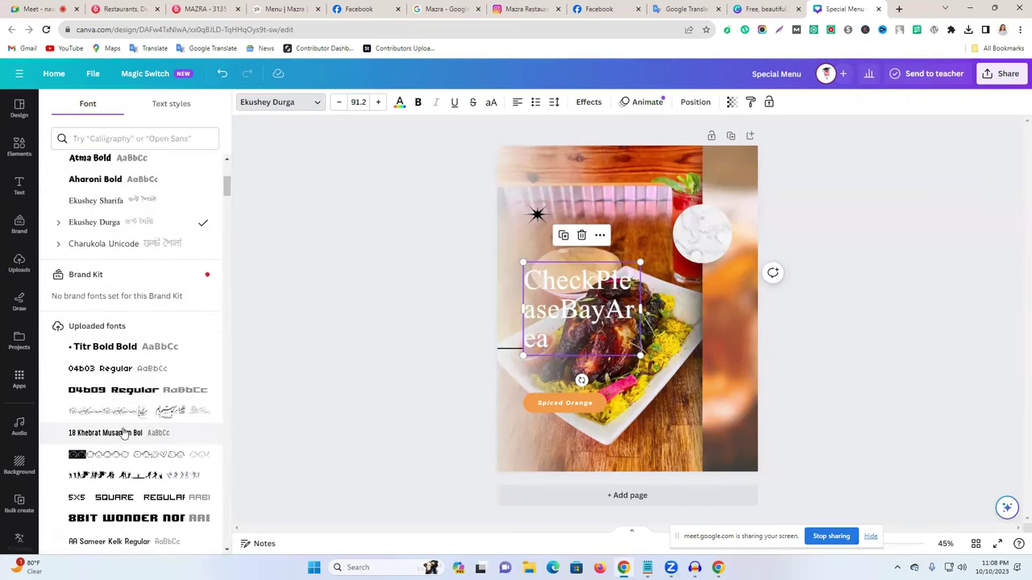
scroll(163, 416, down, 2)
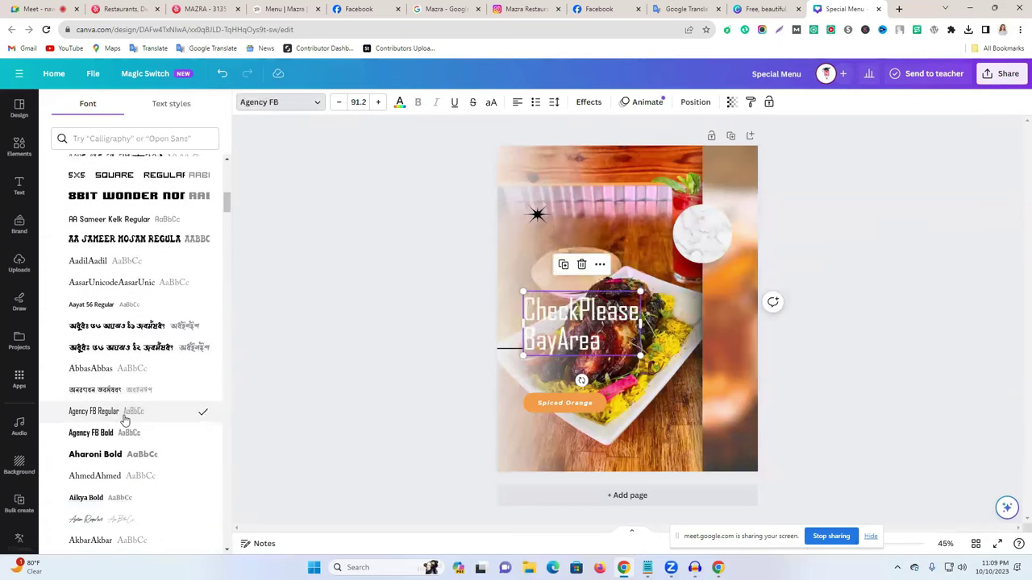
scroll(125, 420, down, 12)
click(125, 360)
click(111, 380)
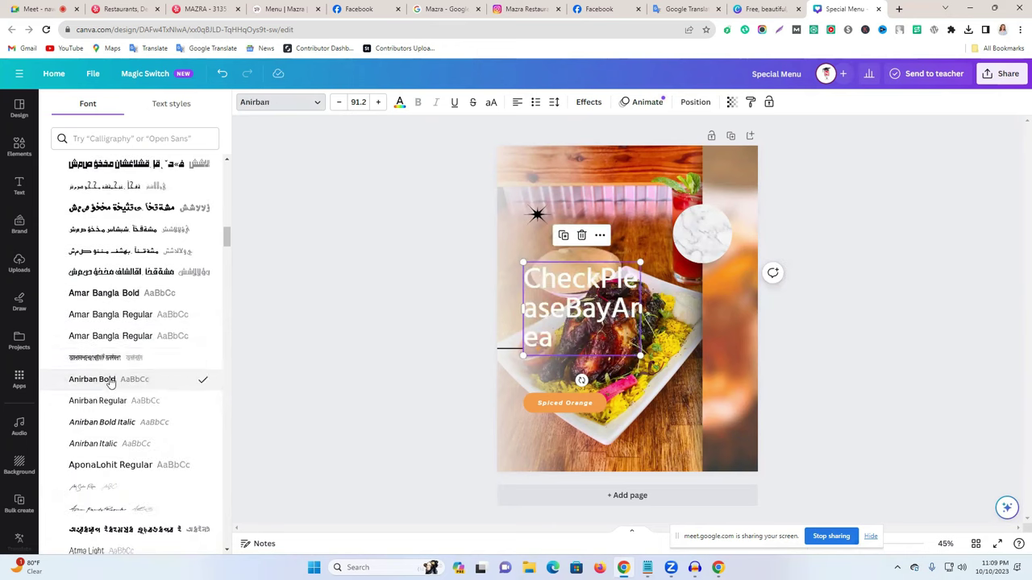
scroll(112, 396, down, 5)
click(105, 422)
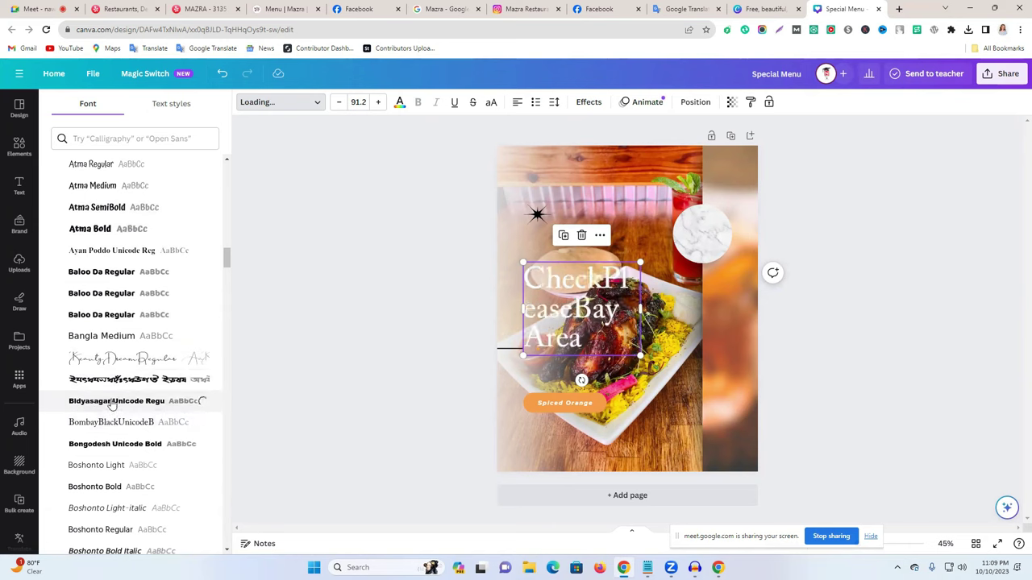
scroll(113, 412, down, 5)
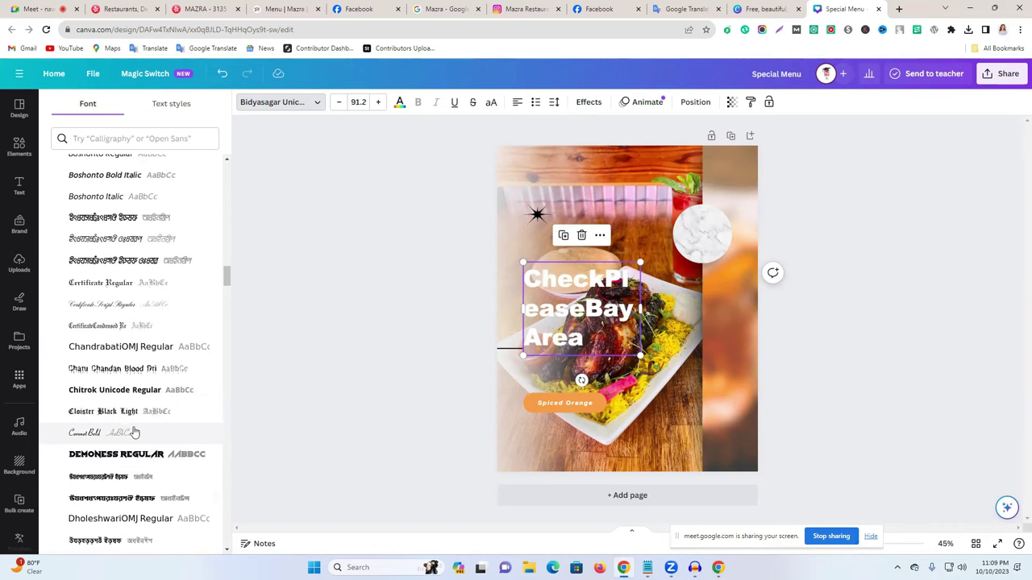
scroll(134, 432, down, 3)
click(119, 382)
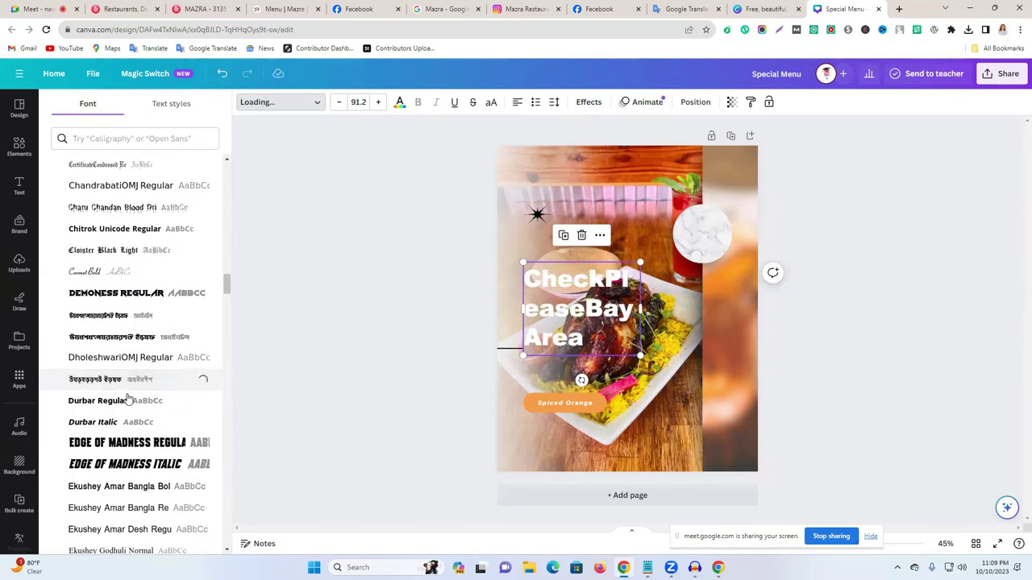
Step: Set the heading's font to FL Madina Wala Normal
scroll(125, 411, down, 5)
click(121, 442)
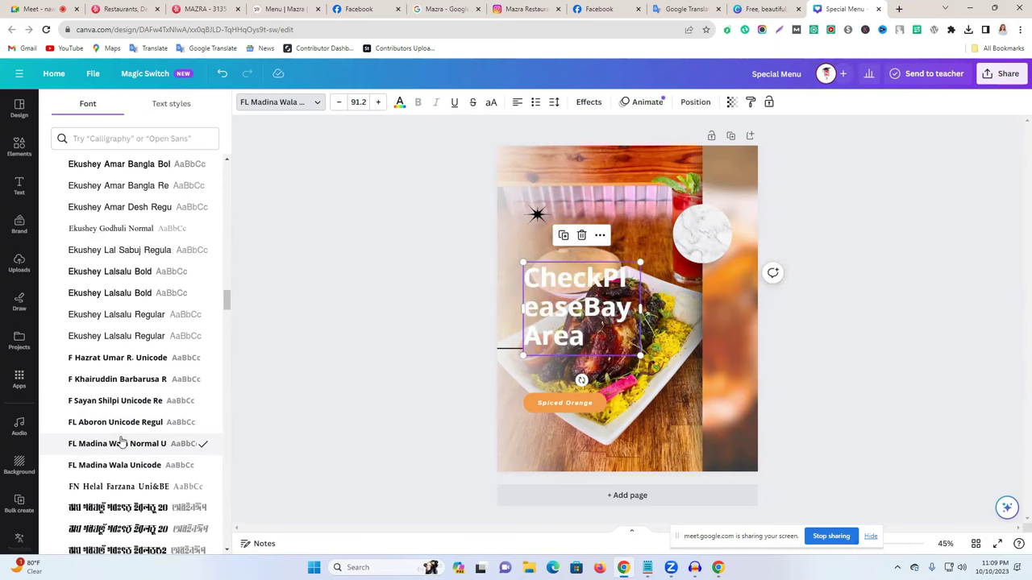
key(Escape)
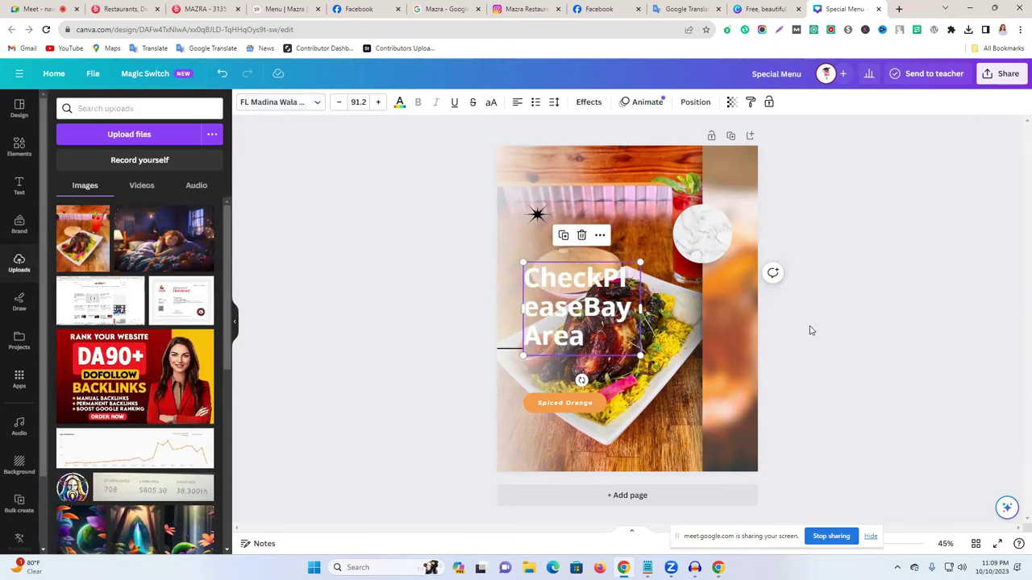
Step: Switch to Mazra Restaurant's Instagram and Facebook pages and look for the restaurant's logo to replace the marble circle
click(707, 231)
click(851, 231)
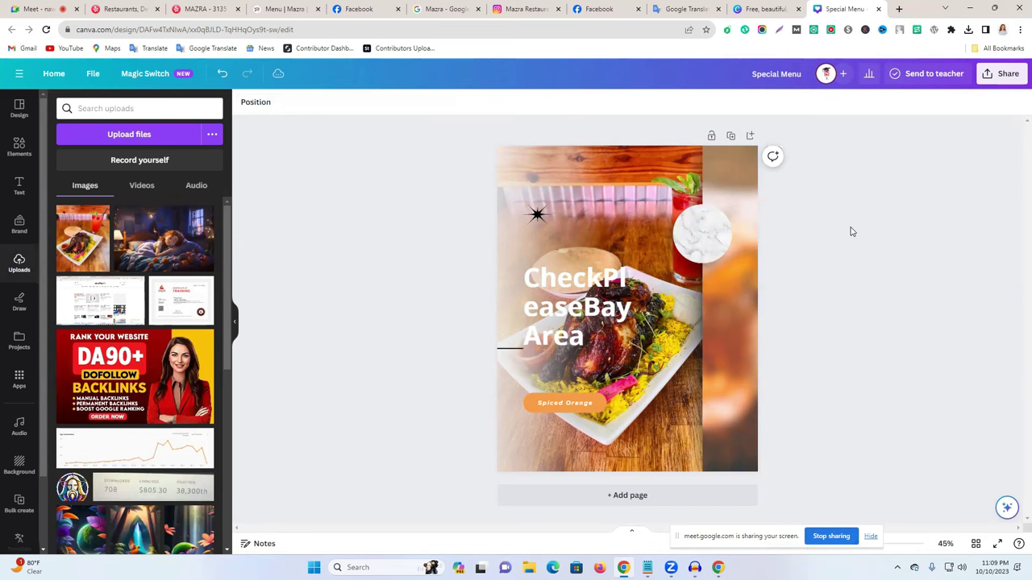
click(709, 226)
click(528, 7)
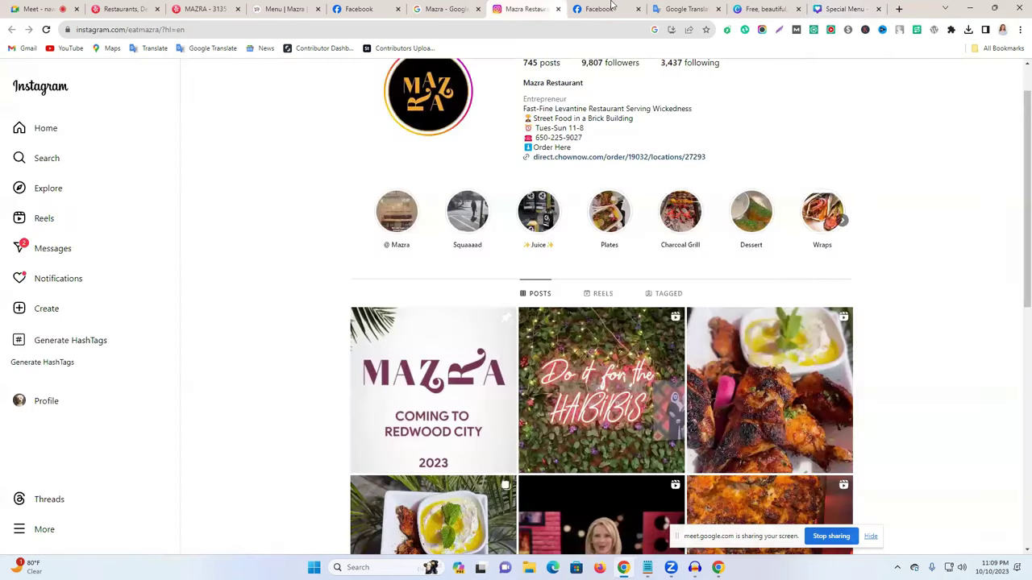
click(612, 7)
scroll(490, 337, up, 10)
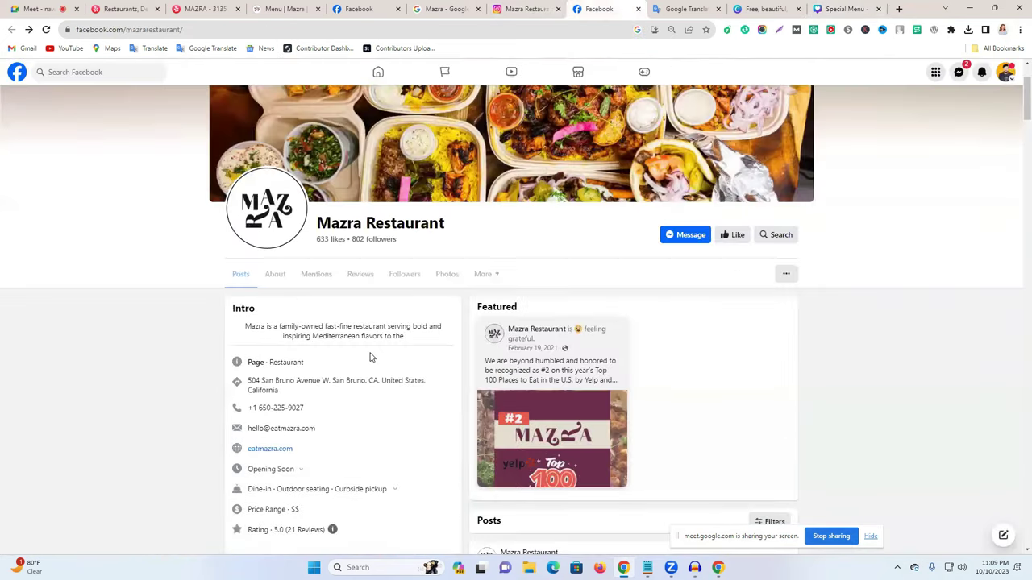
scroll(380, 370, down, 4)
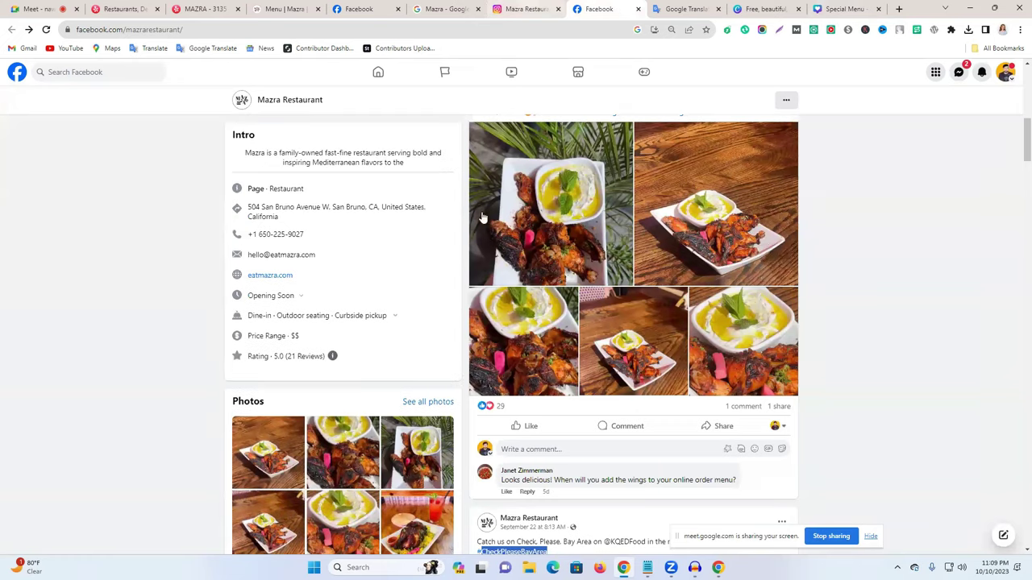
click(554, 7)
scroll(645, 430, down, 3)
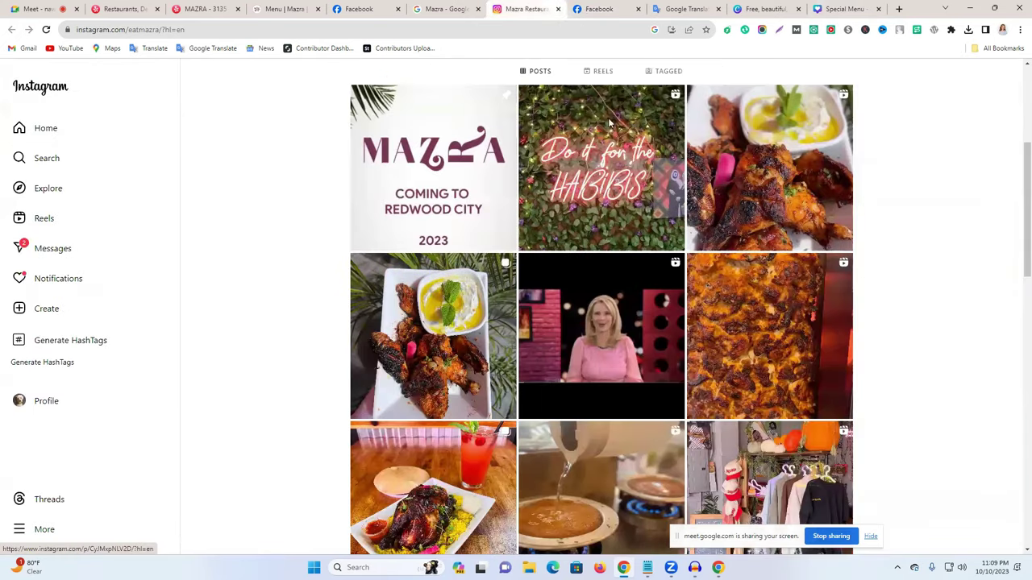
click(599, 9)
scroll(266, 323, up, 4)
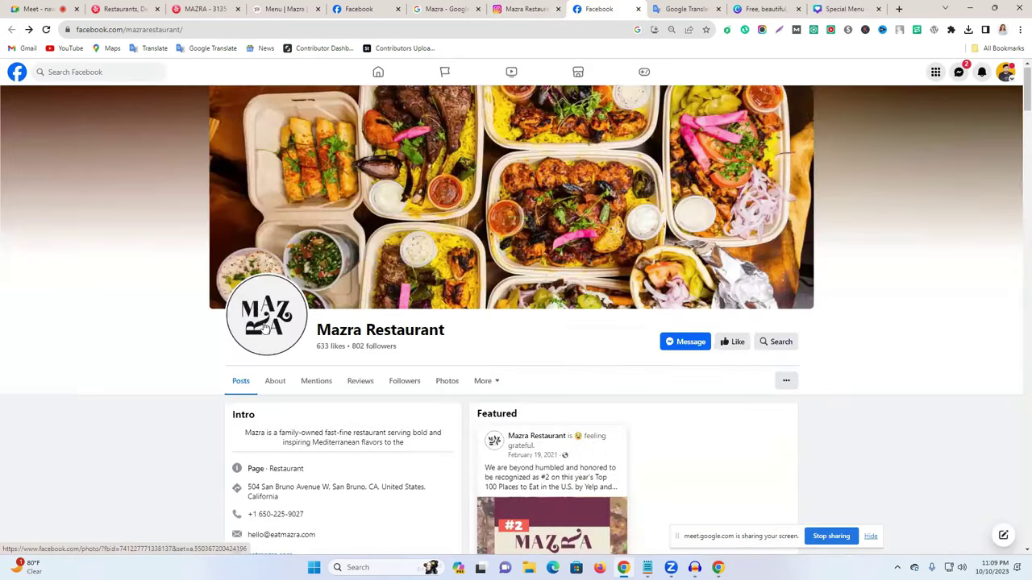
Step: Save the logo from Mazra Restaurant's Facebook profile picture to Downloads as a JPEG and return to the Canva design
click(440, 274)
right_click(440, 274)
click(484, 300)
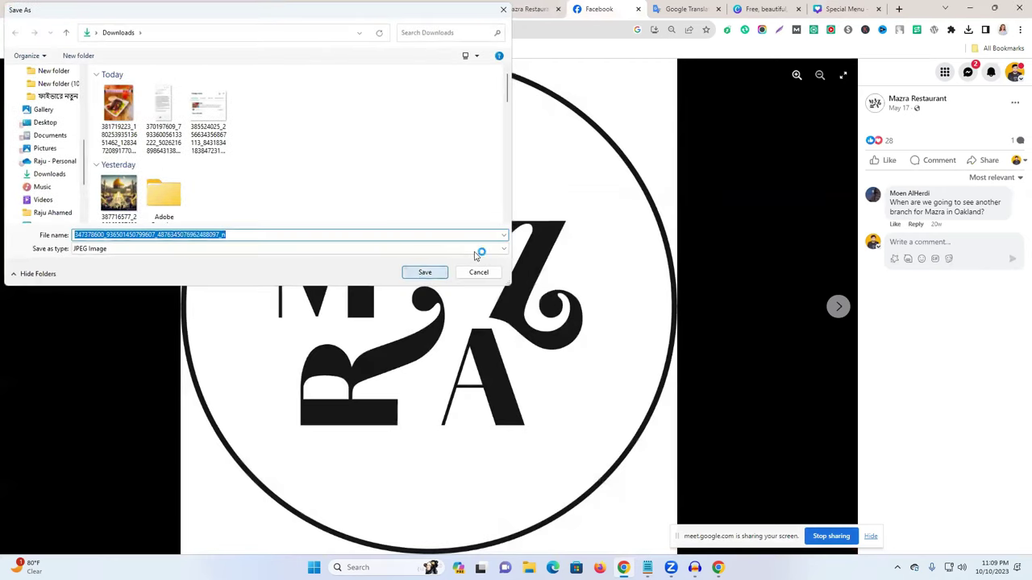
key(Return)
click(828, 5)
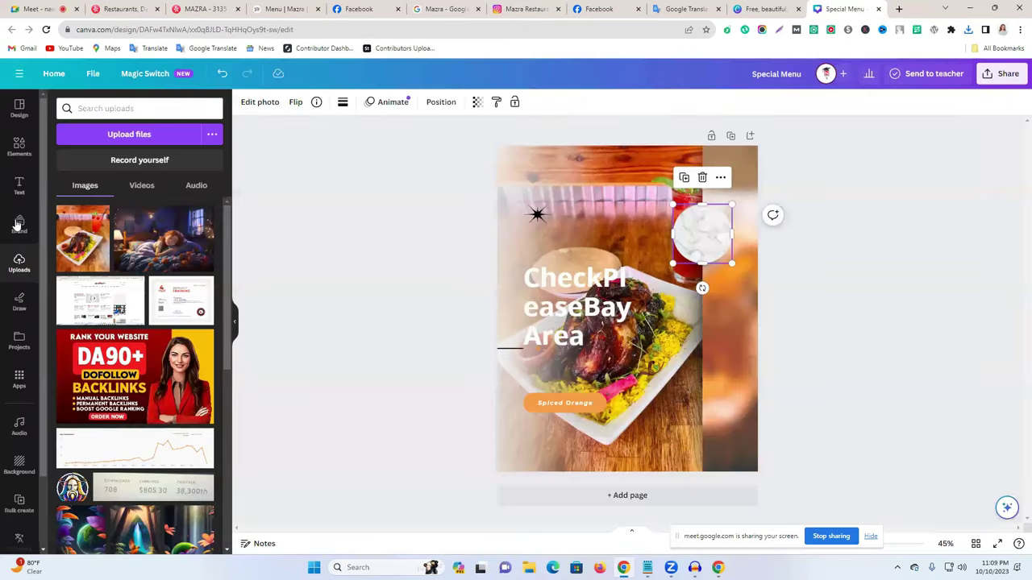
Step: Upload the saved Mazra logo from Downloads and place it on the page, partly off its lower-right corner
click(109, 133)
click(111, 135)
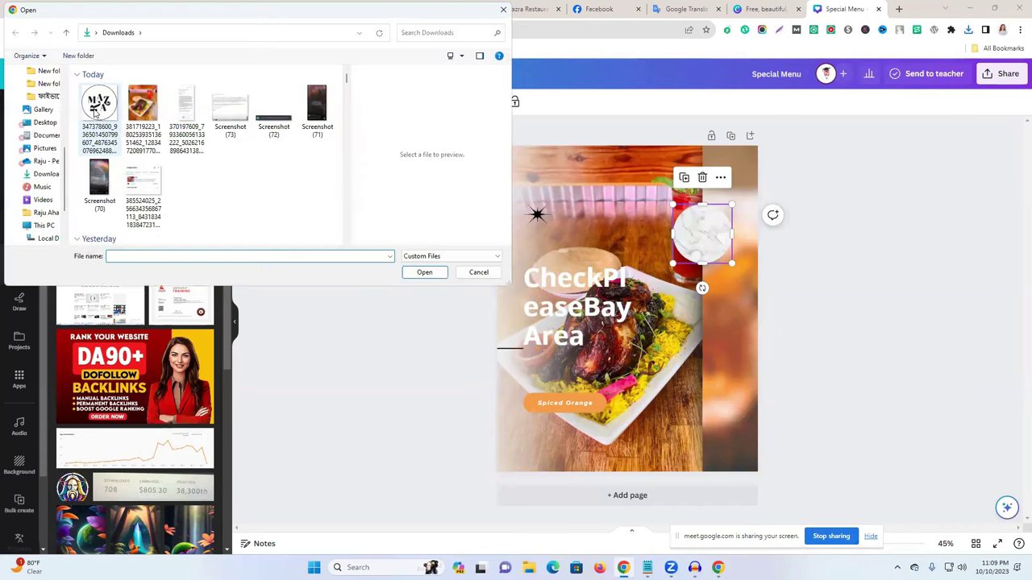
click(424, 272)
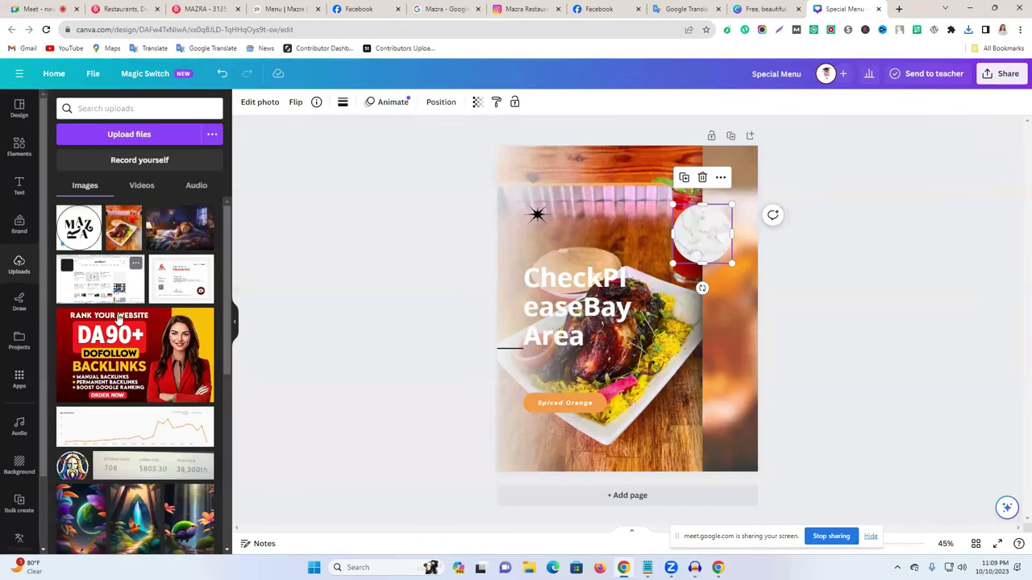
click(79, 228)
drag(619, 299, 695, 252)
drag(752, 268, 807, 448)
Step: Cover the marble circle with a circular frame of the same size and fill it with the Mazra logo
click(698, 246)
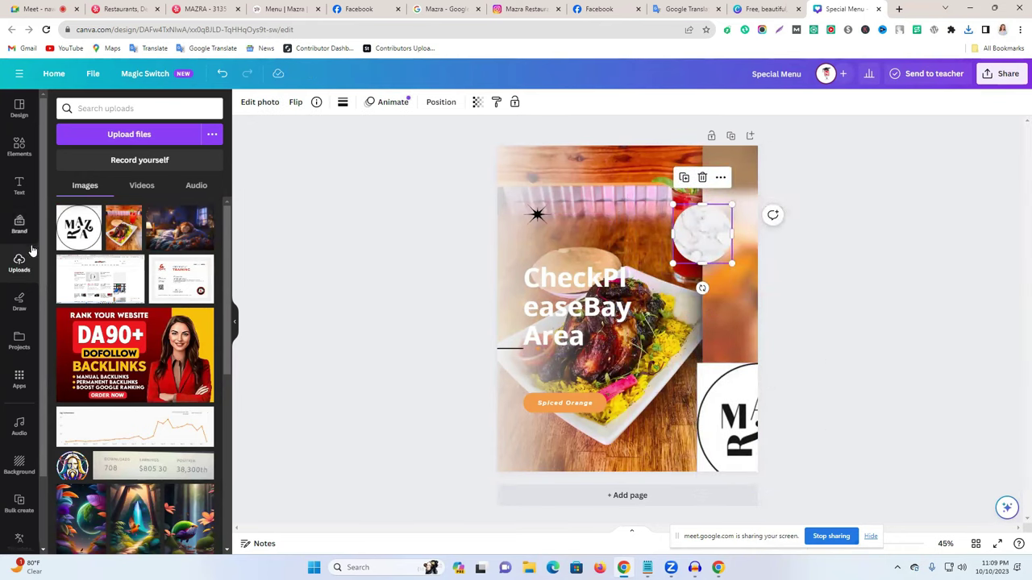
click(20, 145)
scroll(87, 248, down, 10)
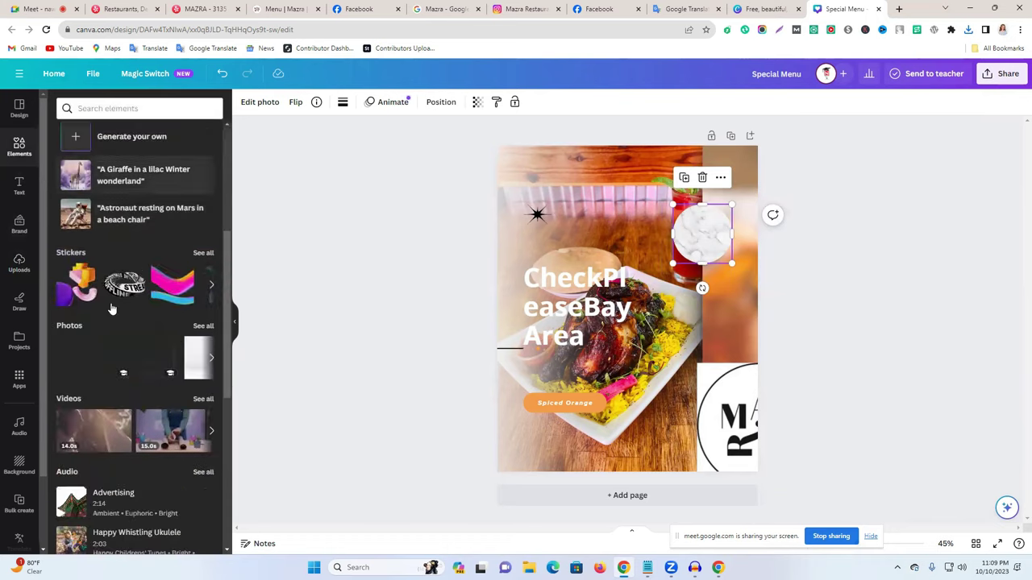
click(564, 312)
drag(657, 332, 744, 286)
drag(774, 329, 726, 291)
drag(599, 158, 698, 243)
drag(730, 420, 703, 240)
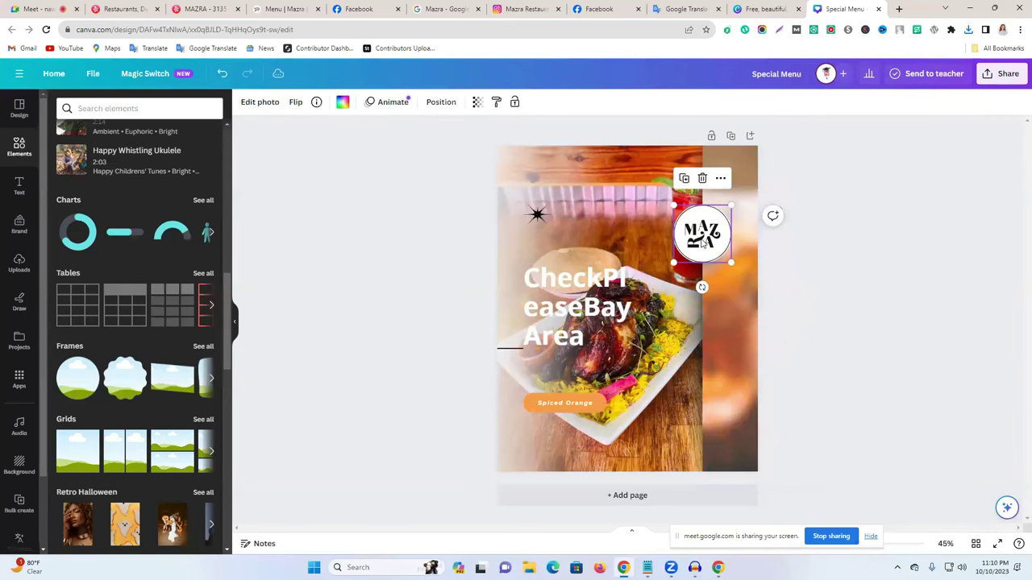
click(845, 285)
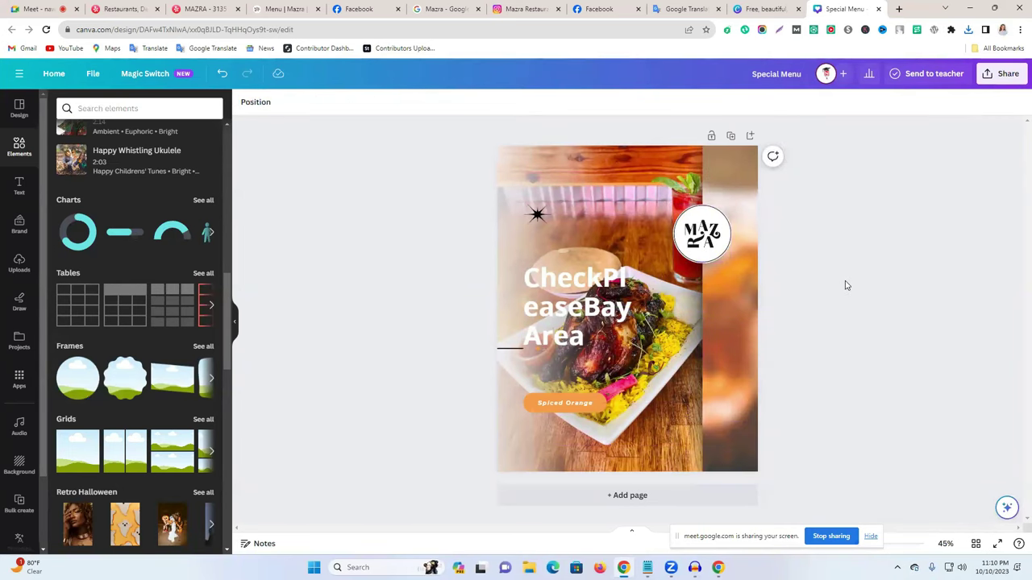
Step: Nudge the blurred photo strip along the page's right edge slightly to the right
click(732, 333)
drag(734, 333, 734, 336)
click(637, 242)
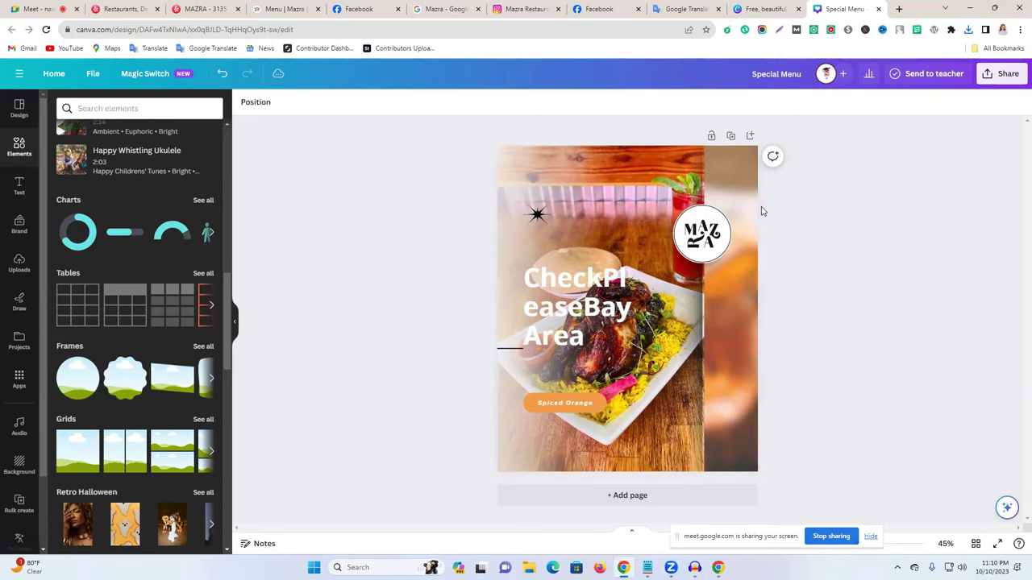
Step: Reposition the blurred photo strip so it sits flush along the page's right edge over its full height
double_click(735, 199)
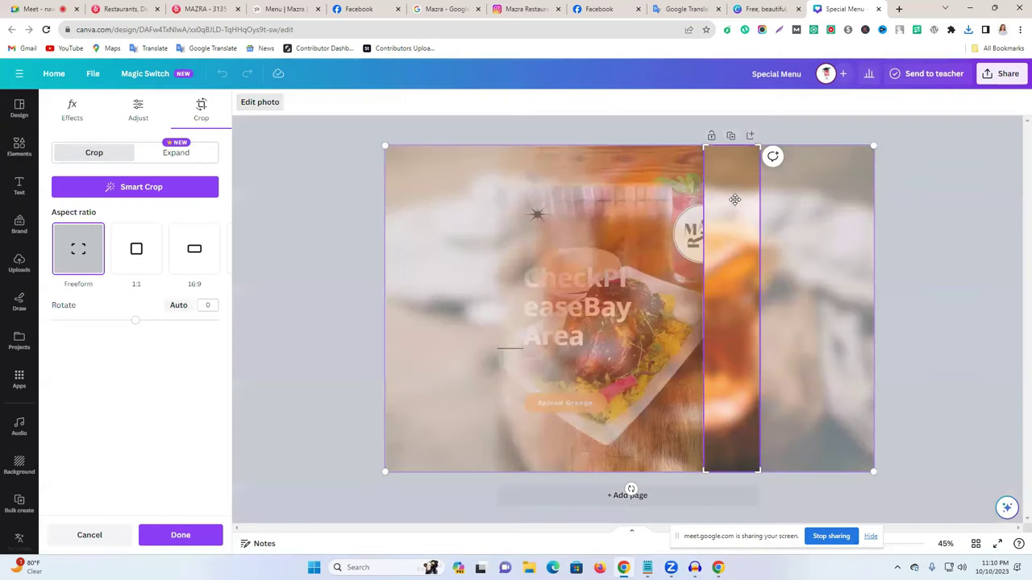
click(921, 238)
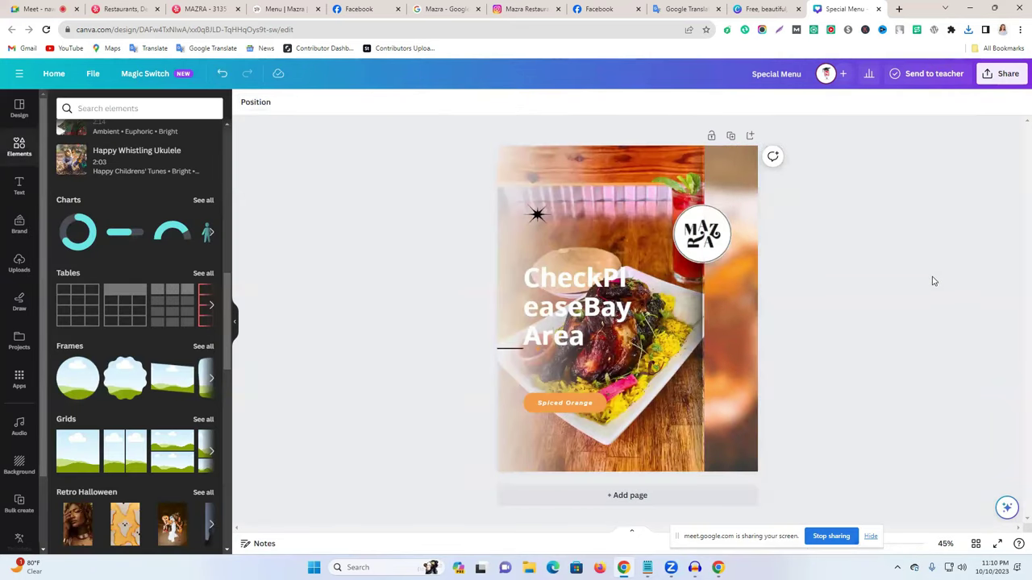
click(744, 354)
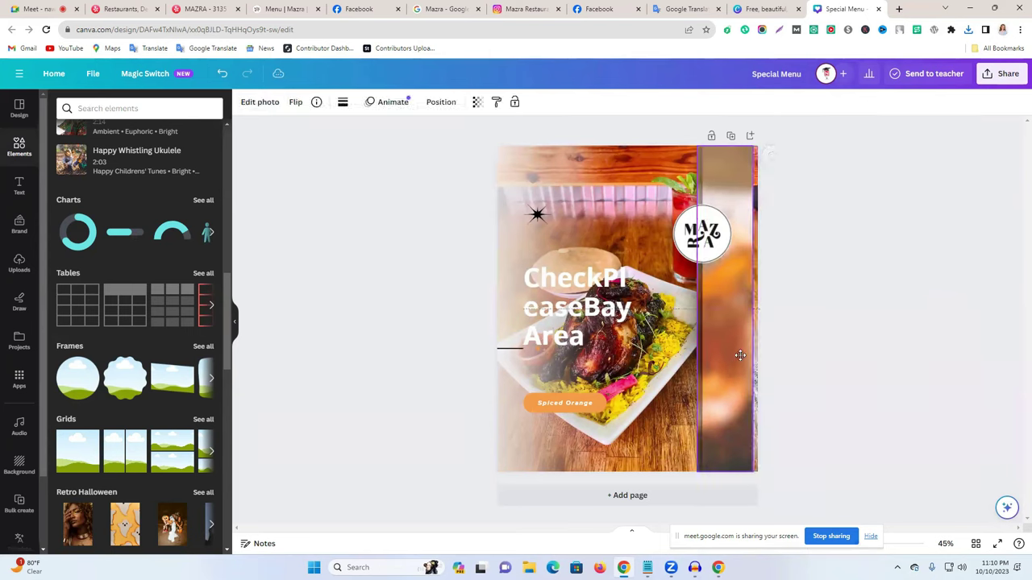
drag(744, 355, 741, 358)
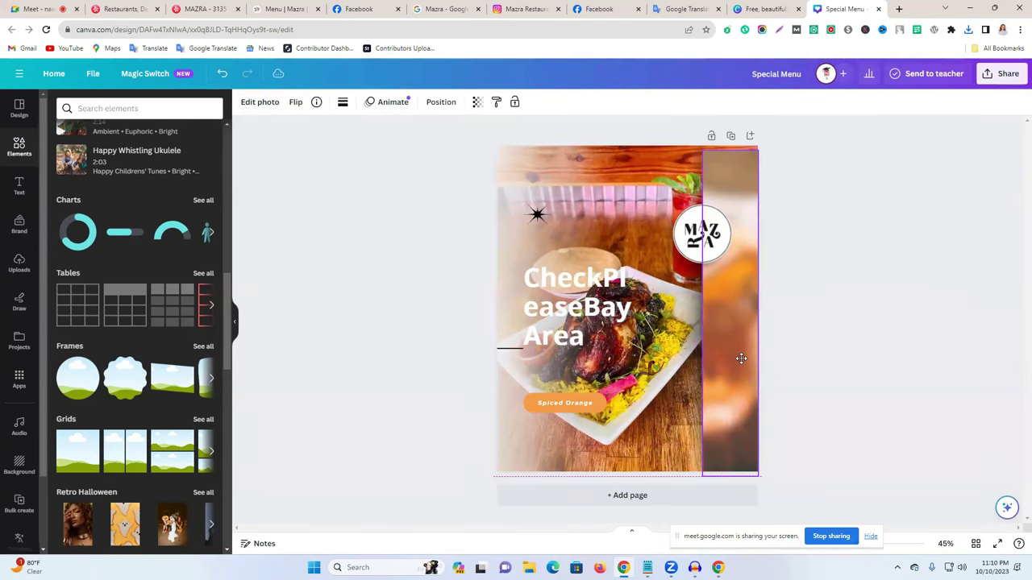
click(822, 325)
drag(730, 174, 729, 173)
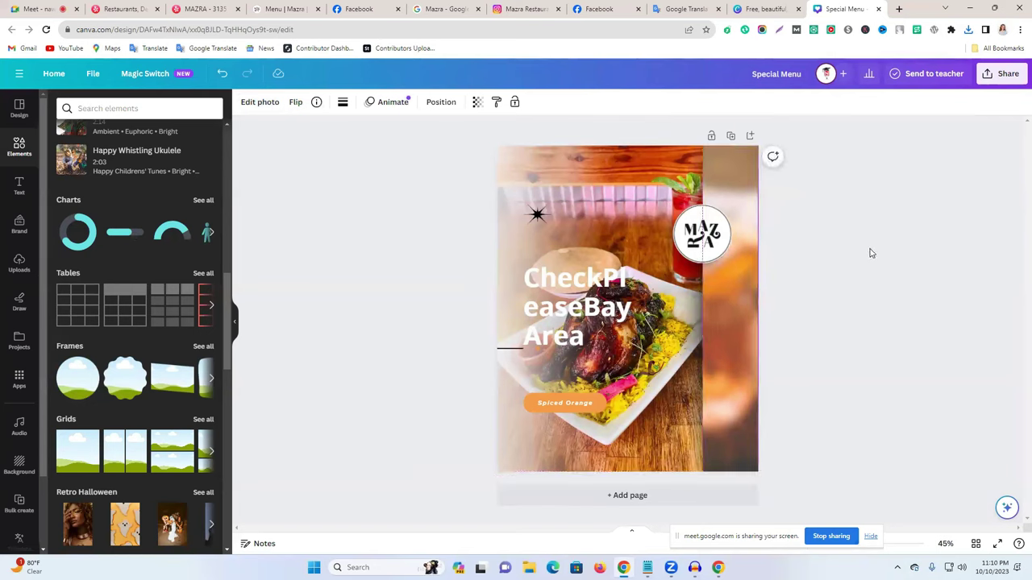
click(870, 253)
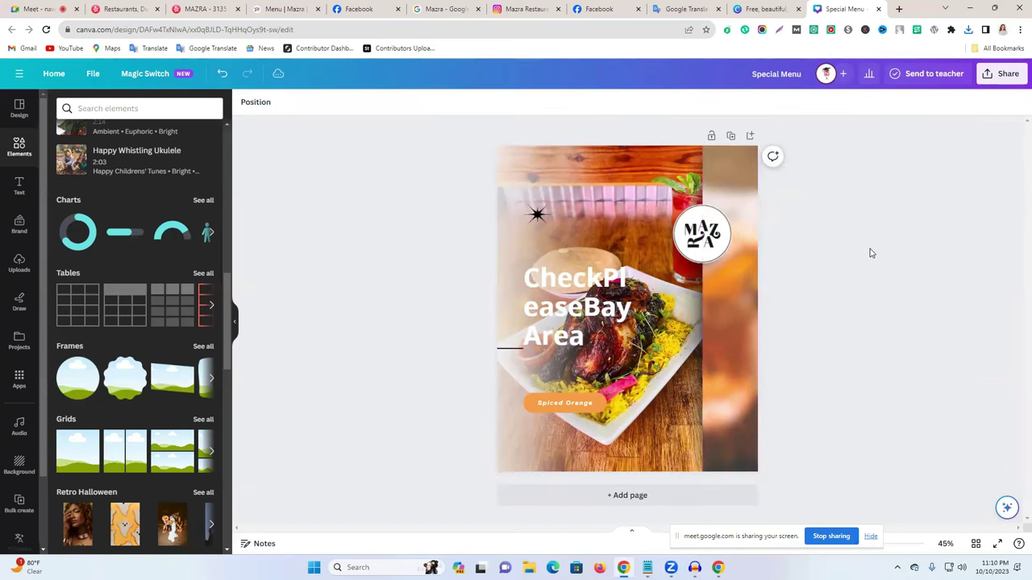
Step: Set the transparency of the light gradient overlay on the page's left side to 72
click(508, 253)
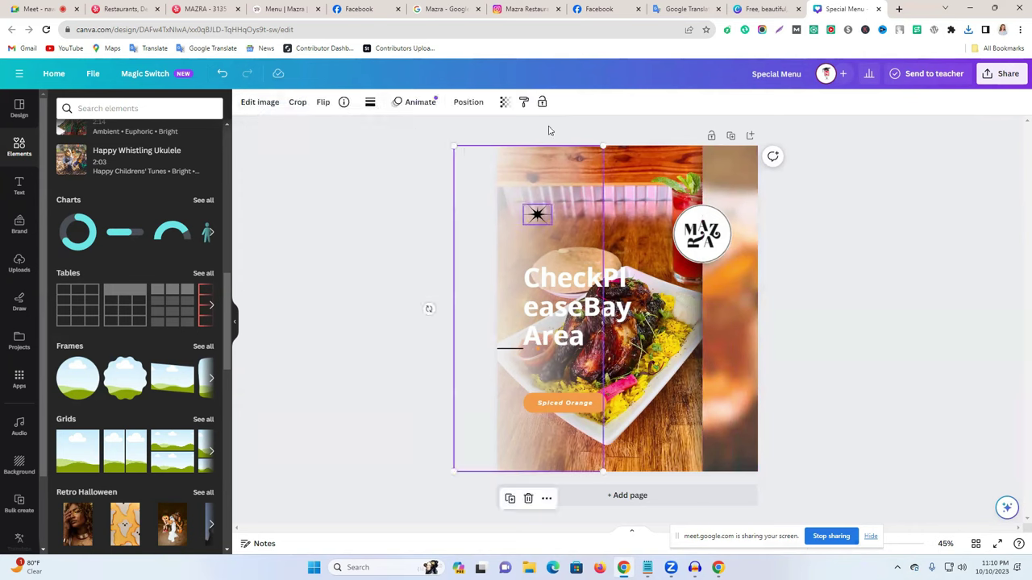
click(504, 103)
drag(491, 145, 478, 147)
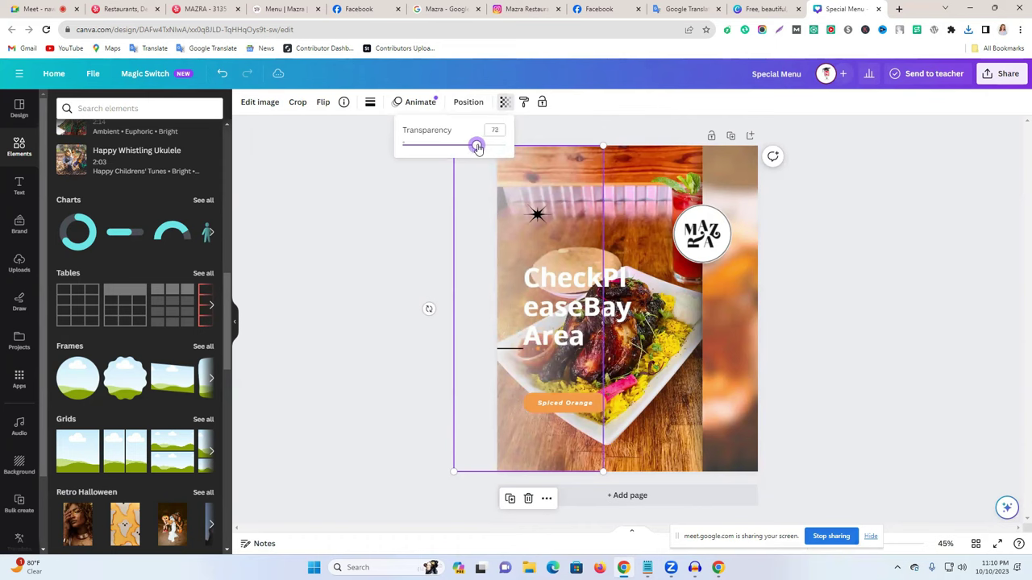
click(909, 303)
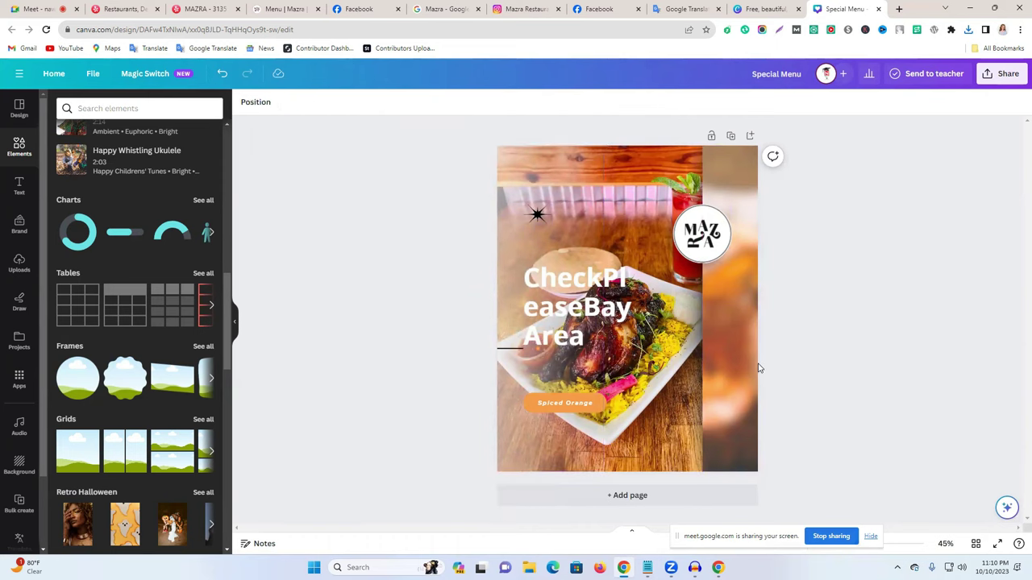
Step: Look over the food photos on Mazra Restaurant's Instagram profile and return to the Canva design
click(526, 7)
scroll(596, 370, down, 3)
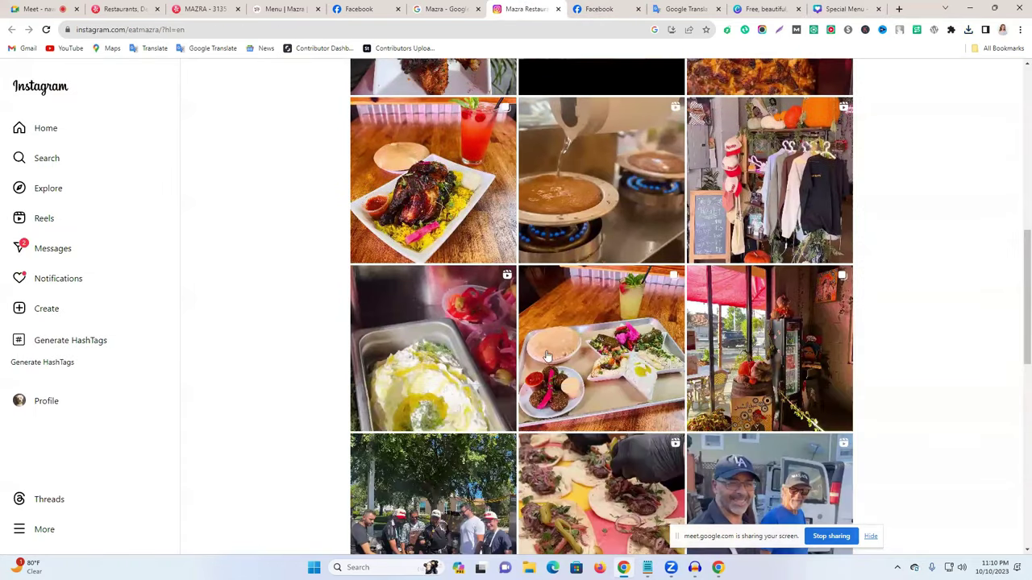
scroll(486, 345, up, 4)
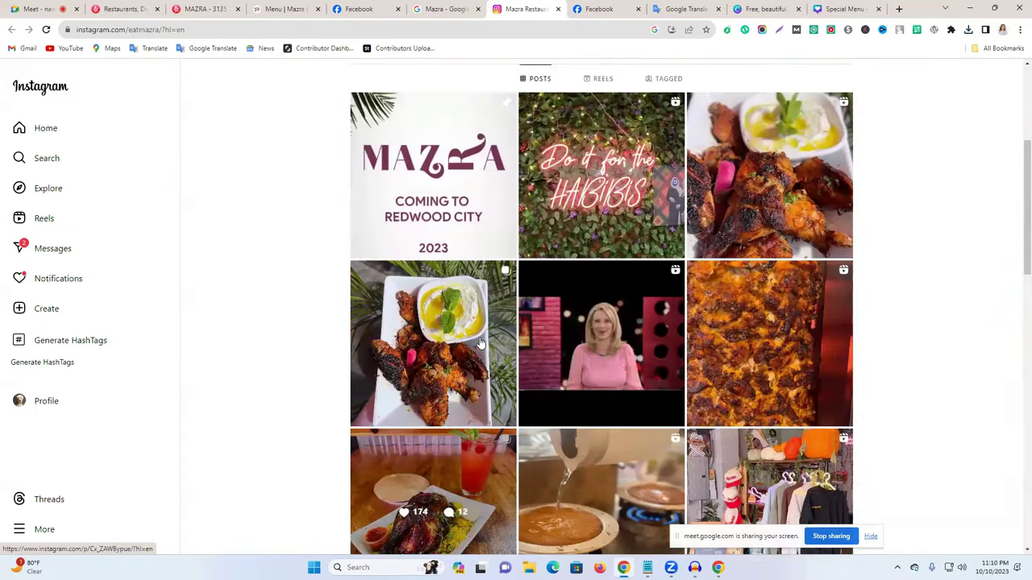
click(830, 7)
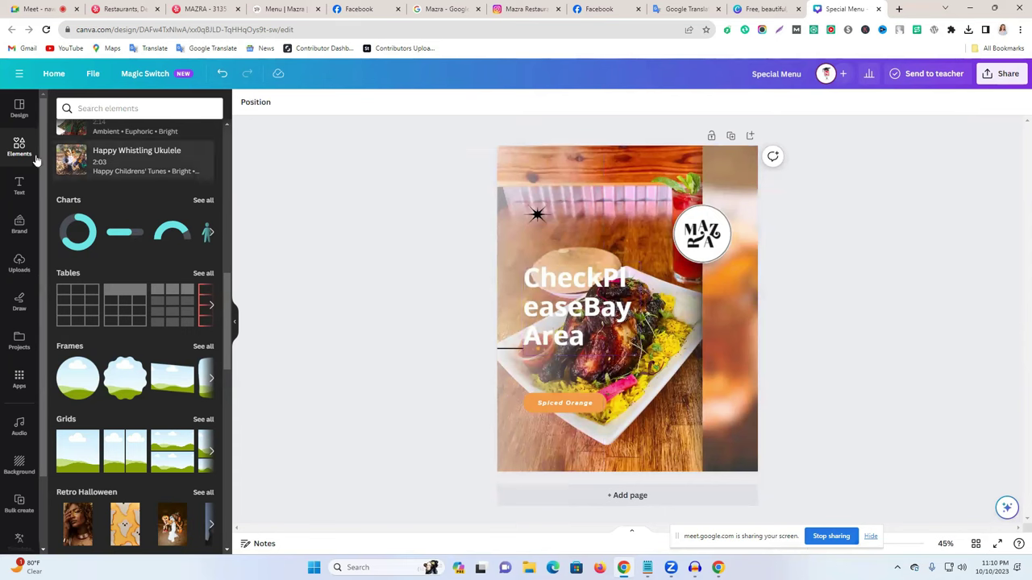
Step: Browse the templates suggested as similar to the current one for another post design
click(18, 108)
scroll(113, 294, down, 10)
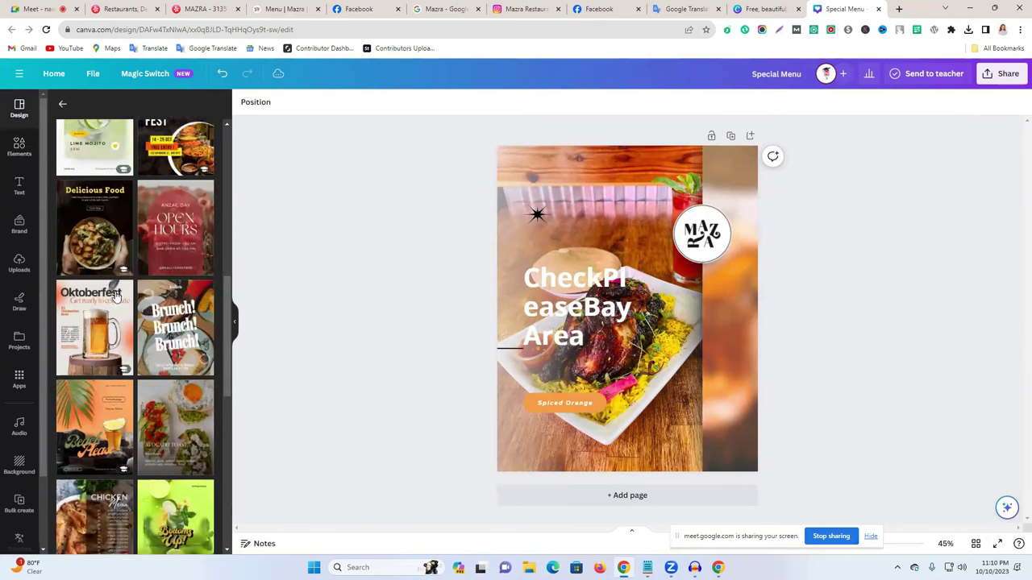
scroll(115, 297, down, 5)
scroll(115, 297, up, 2)
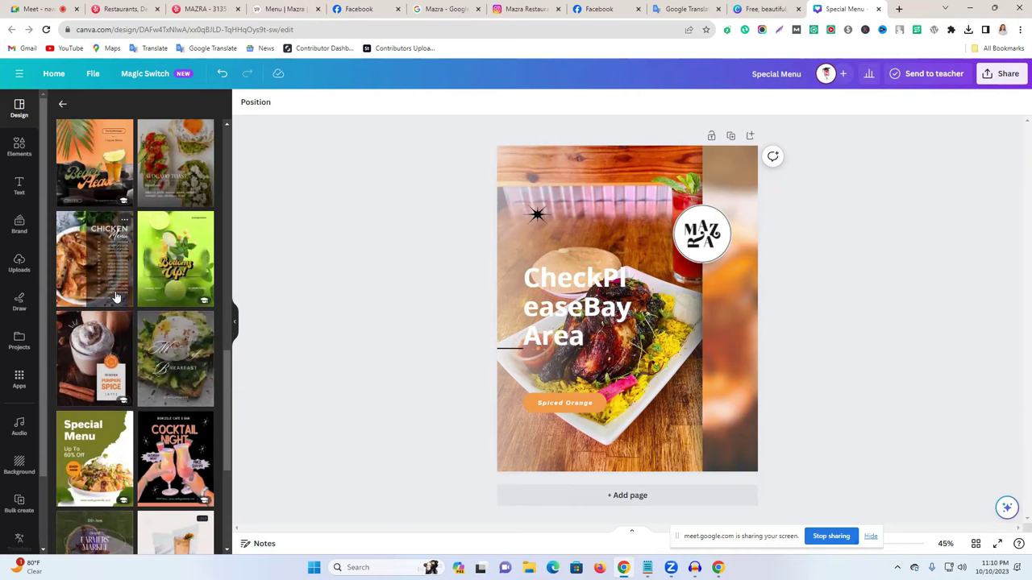
scroll(115, 297, down, 3)
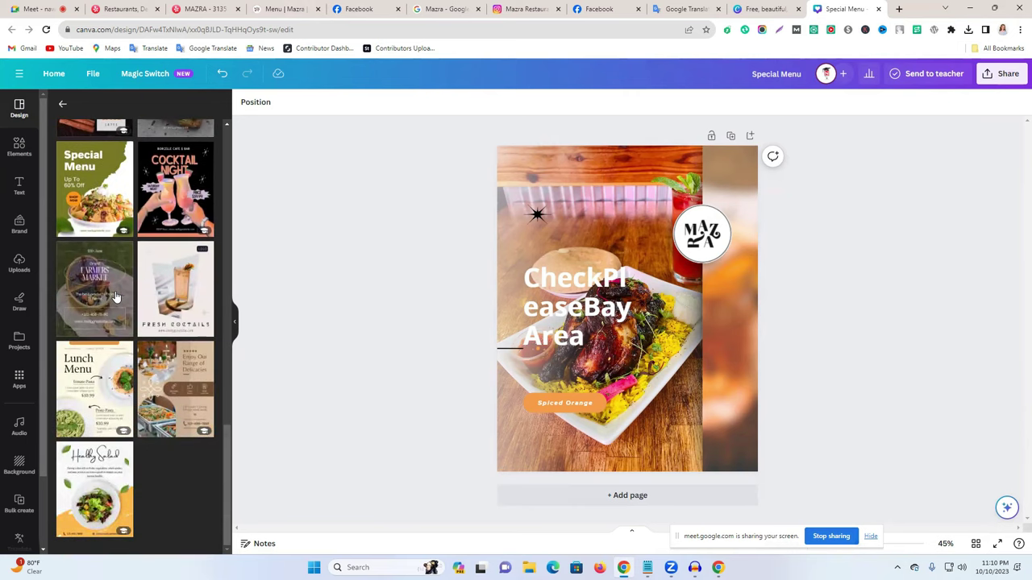
Step: Return to the "food" template results and look through them for a design for another restaurant post
click(63, 105)
scroll(145, 307, down, 5)
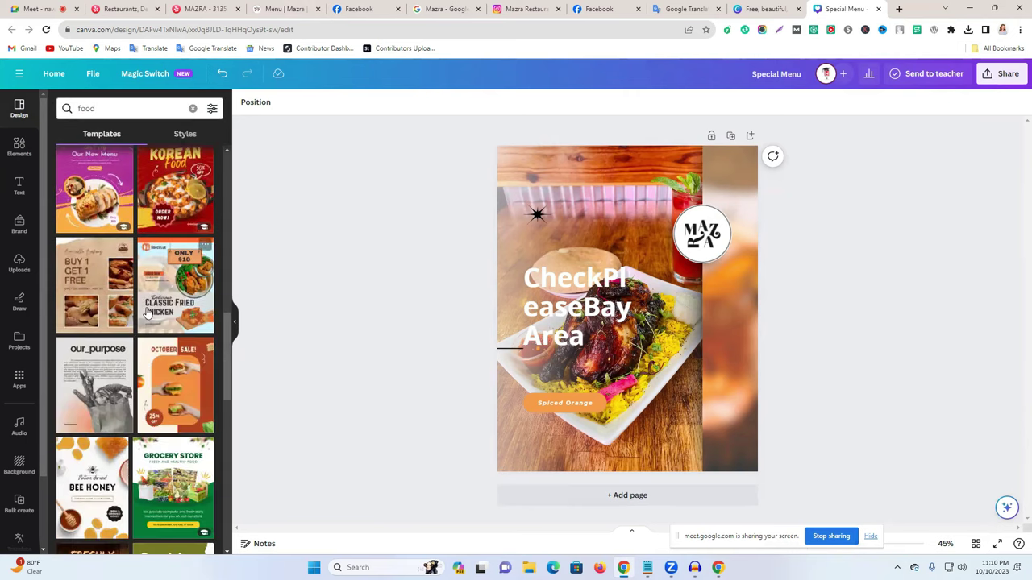
scroll(146, 313, down, 4)
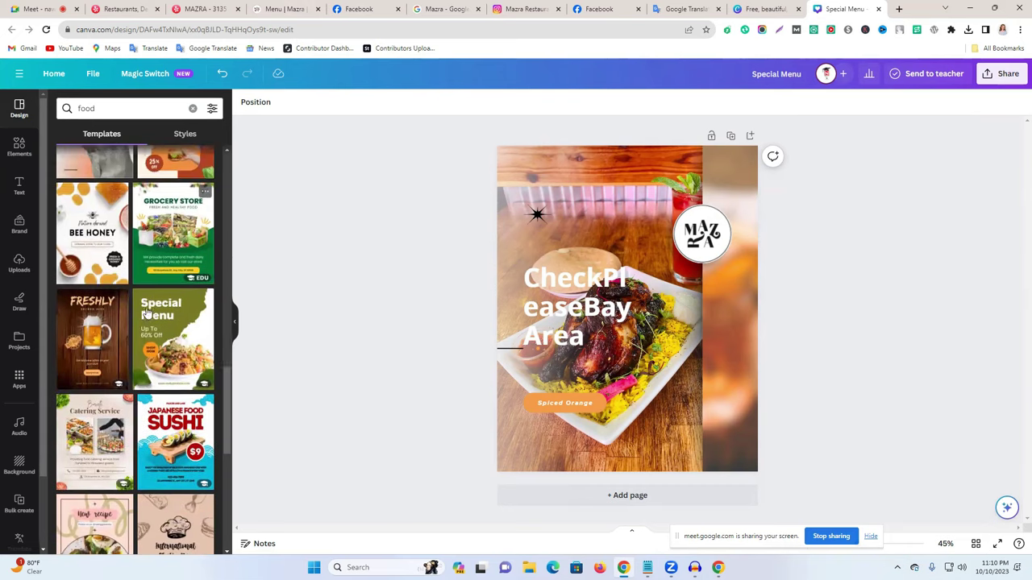
scroll(147, 313, down, 7)
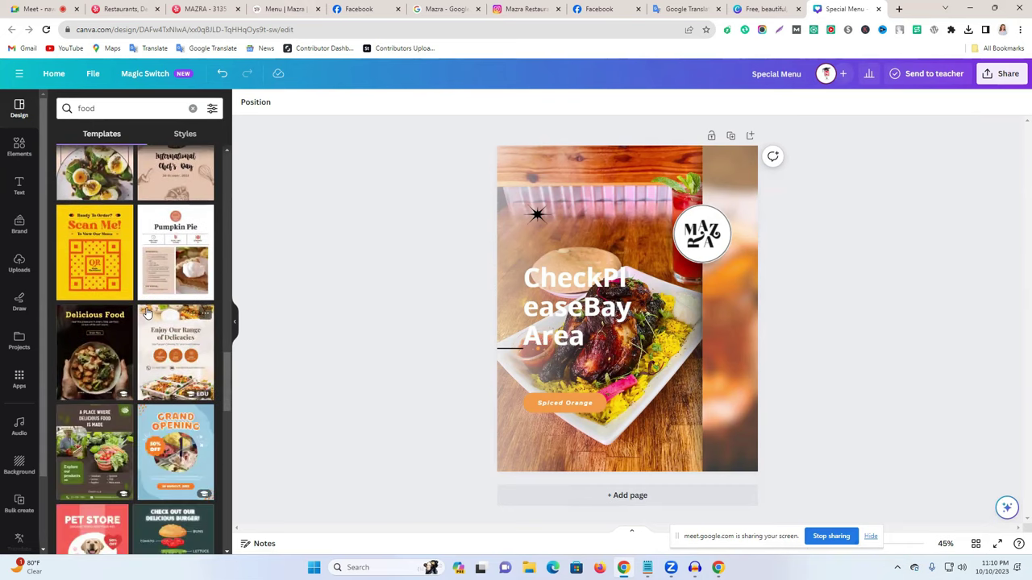
scroll(147, 313, down, 9)
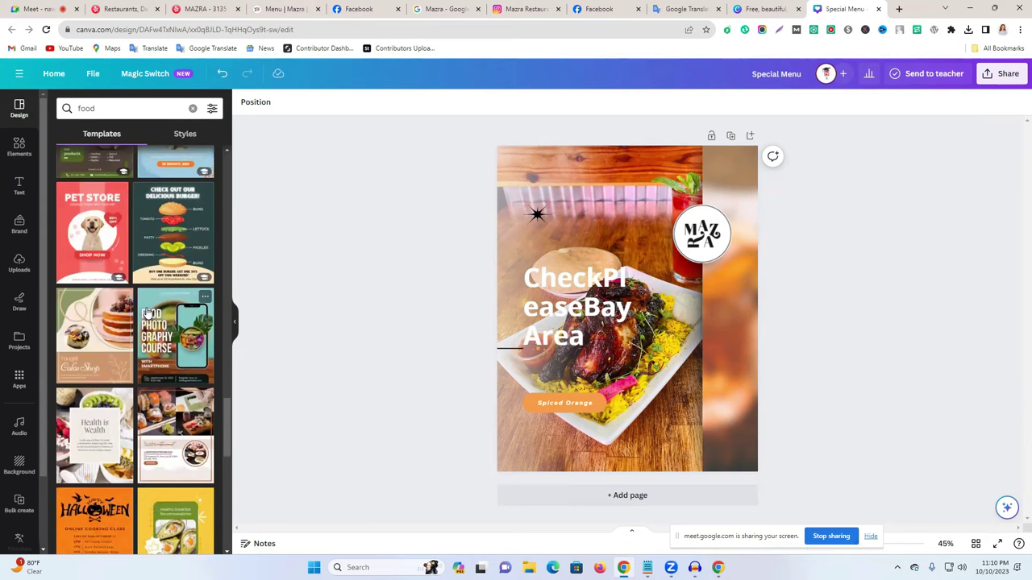
scroll(147, 313, down, 5)
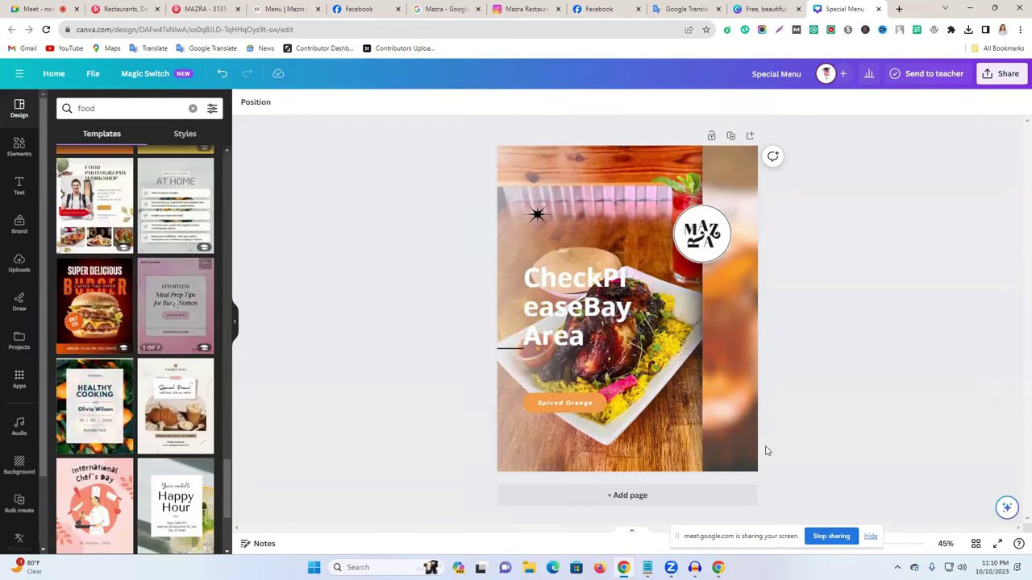
scroll(151, 365, down, 8)
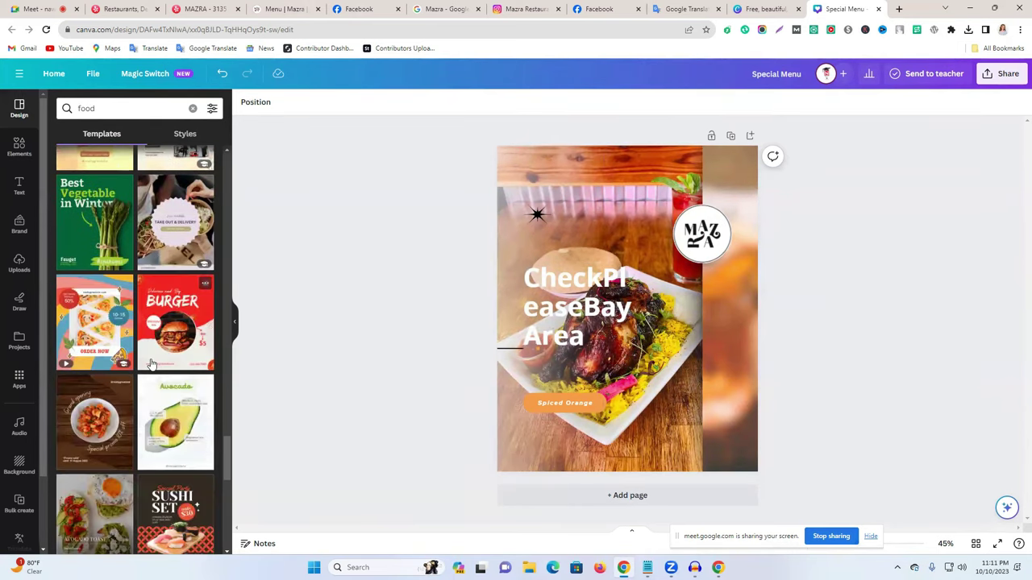
scroll(149, 363, down, 5)
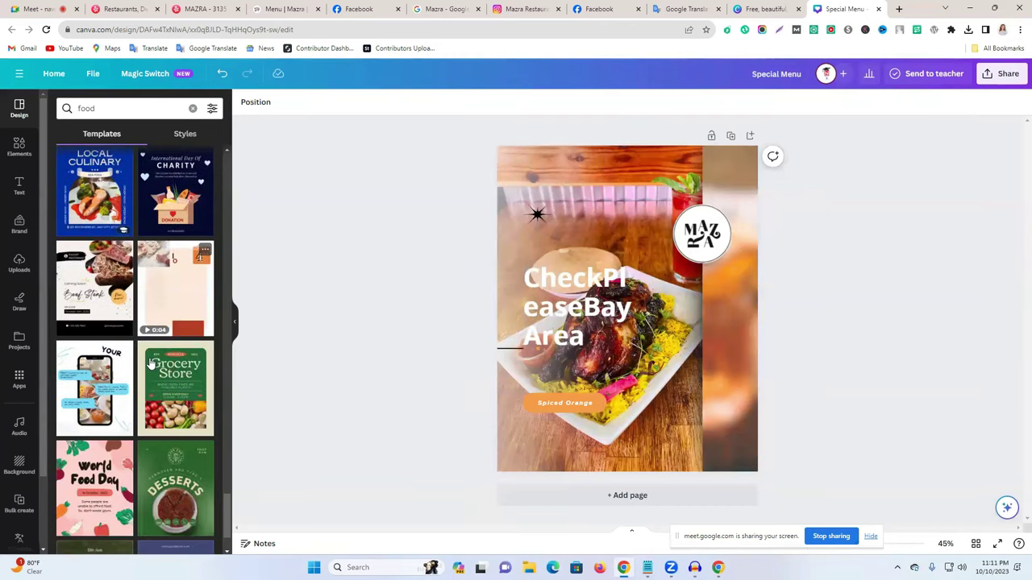
scroll(149, 363, down, 5)
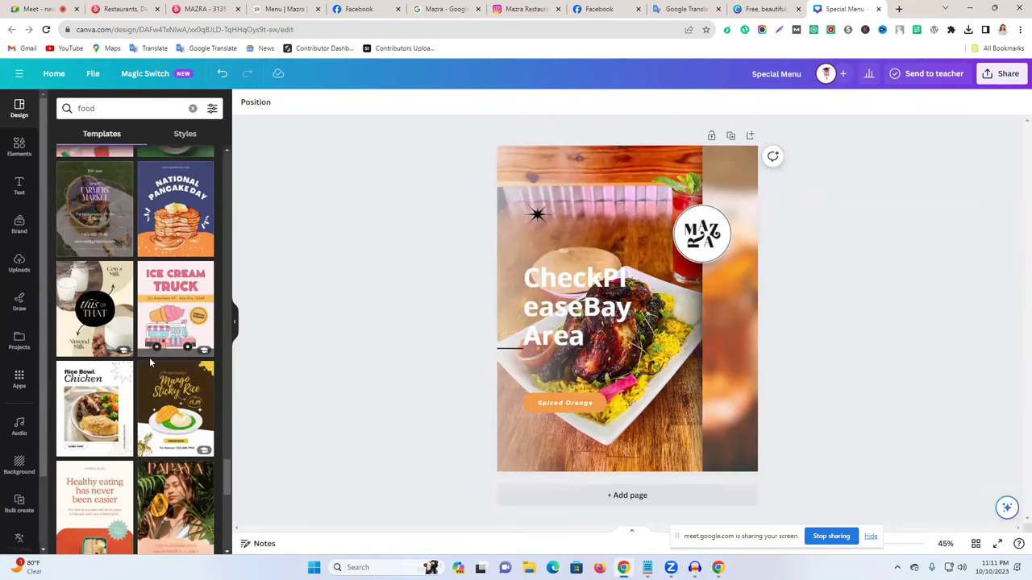
scroll(103, 318, down, 5)
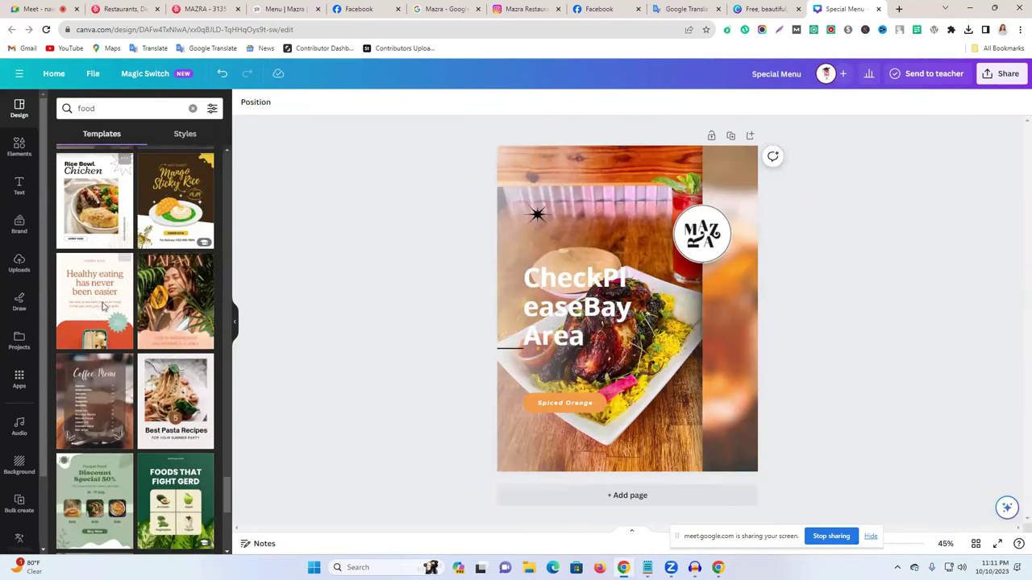
scroll(103, 310, down, 1)
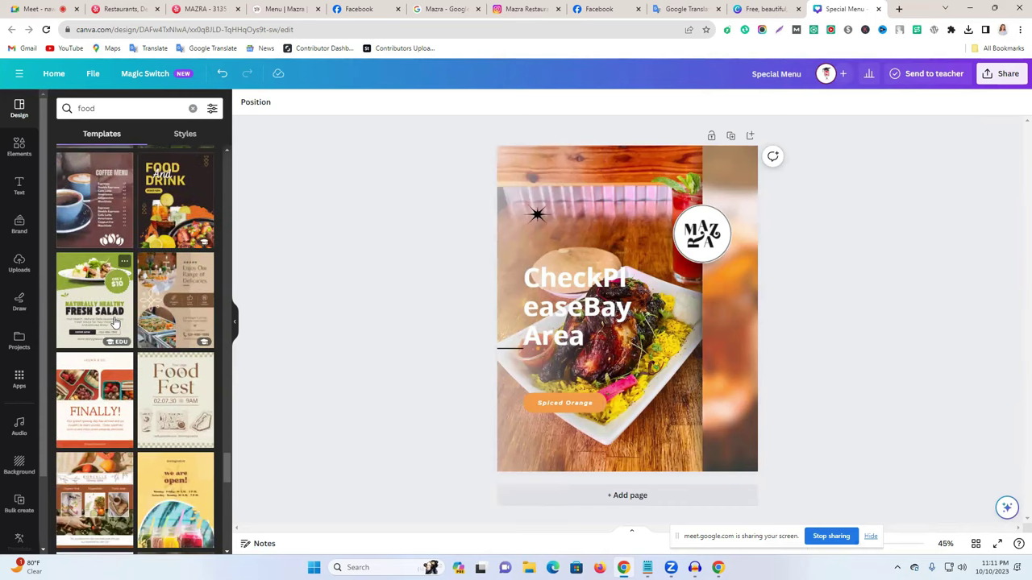
scroll(115, 323, down, 4)
scroll(115, 322, down, 10)
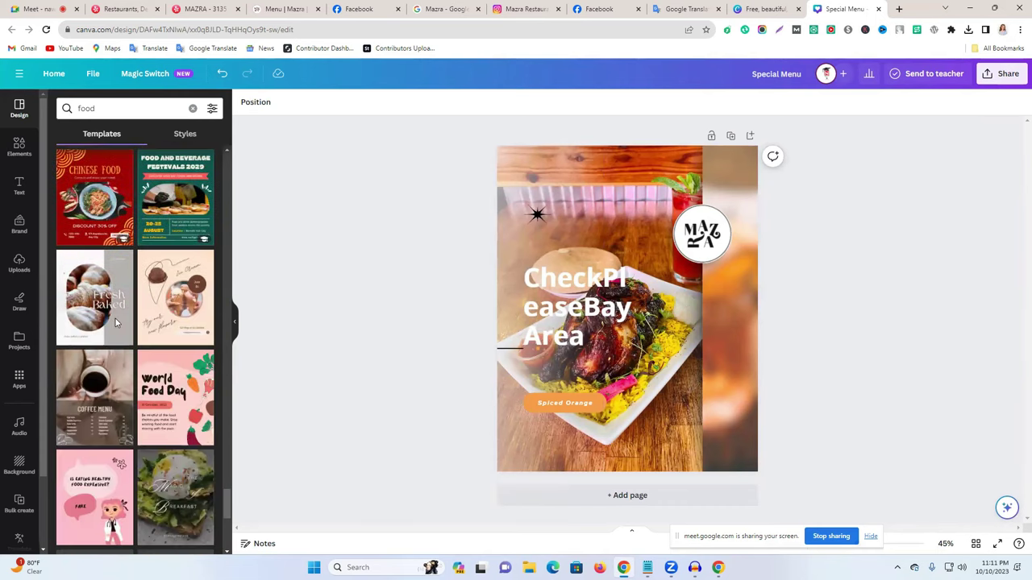
scroll(115, 322, down, 7)
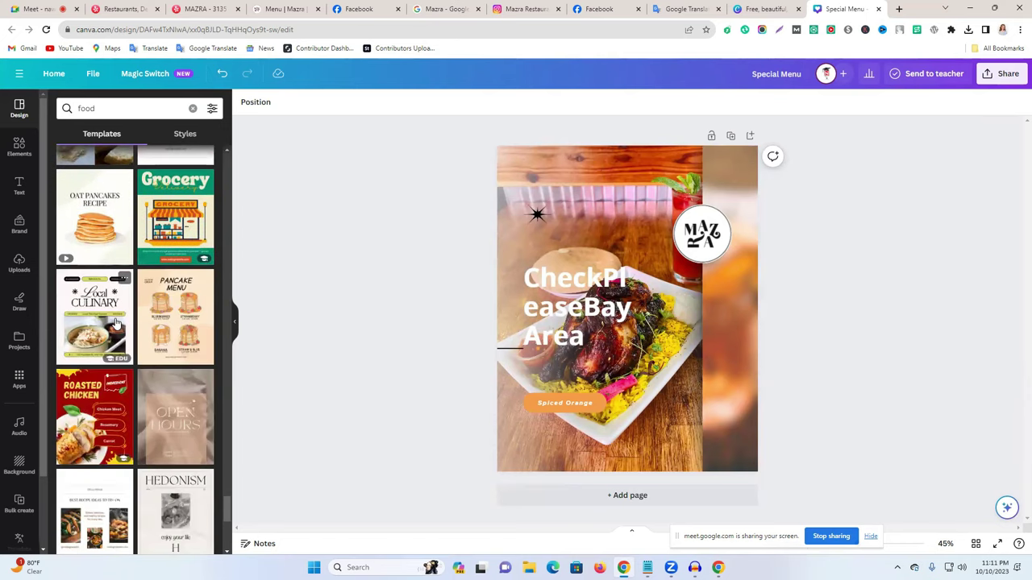
scroll(115, 323, down, 2)
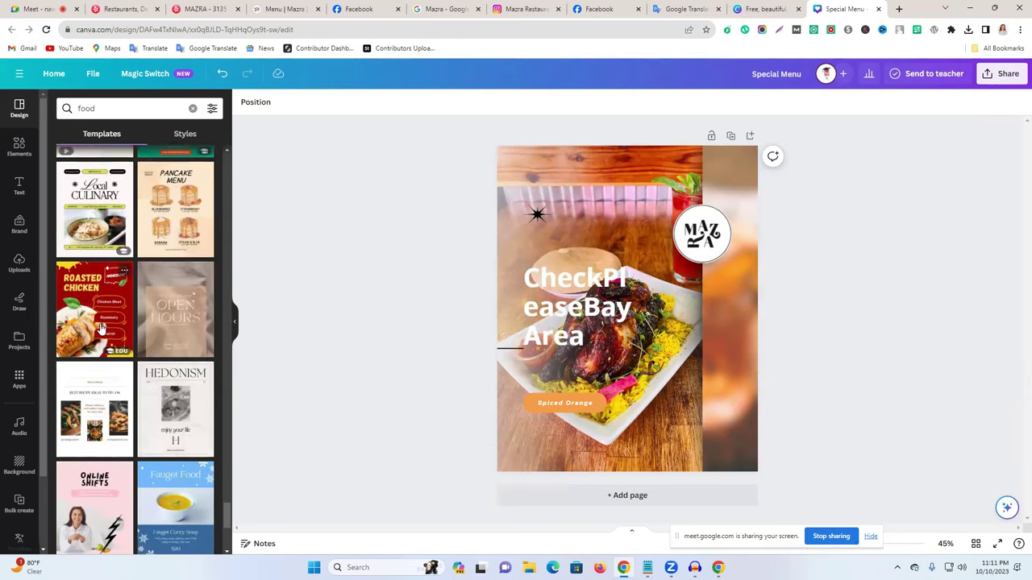
scroll(164, 369, down, 5)
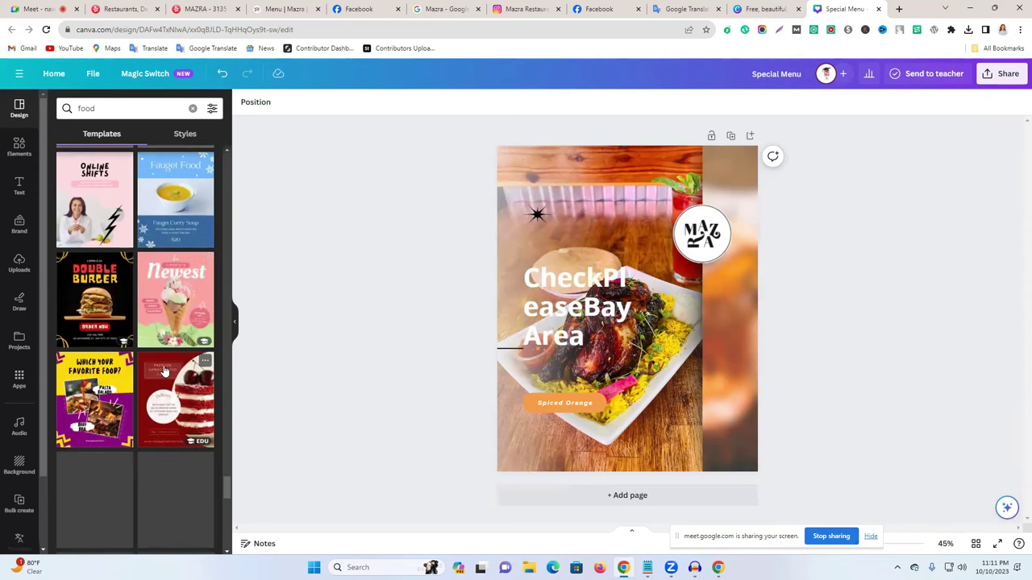
scroll(164, 370, down, 3)
scroll(129, 319, down, 3)
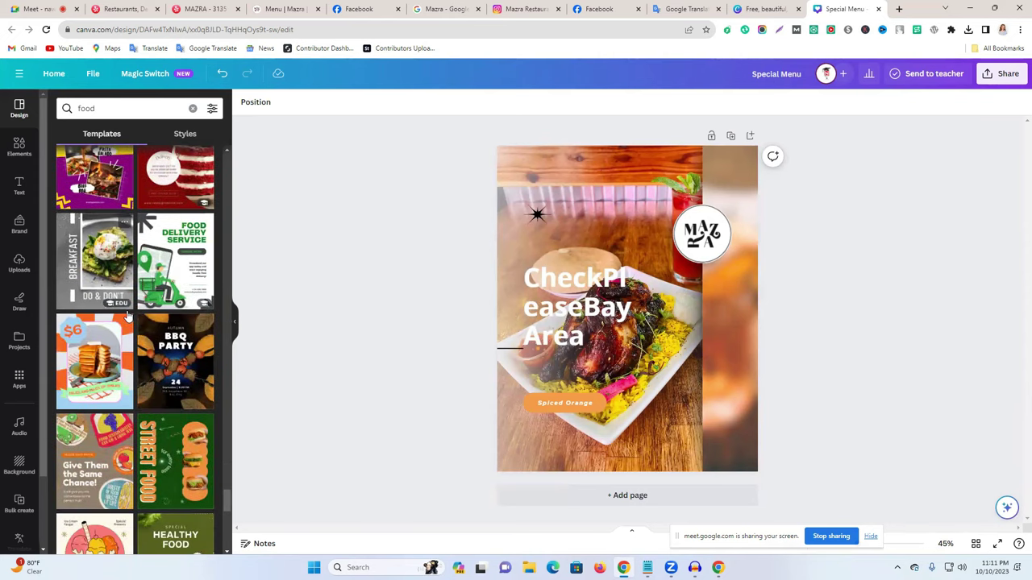
scroll(129, 317, down, 5)
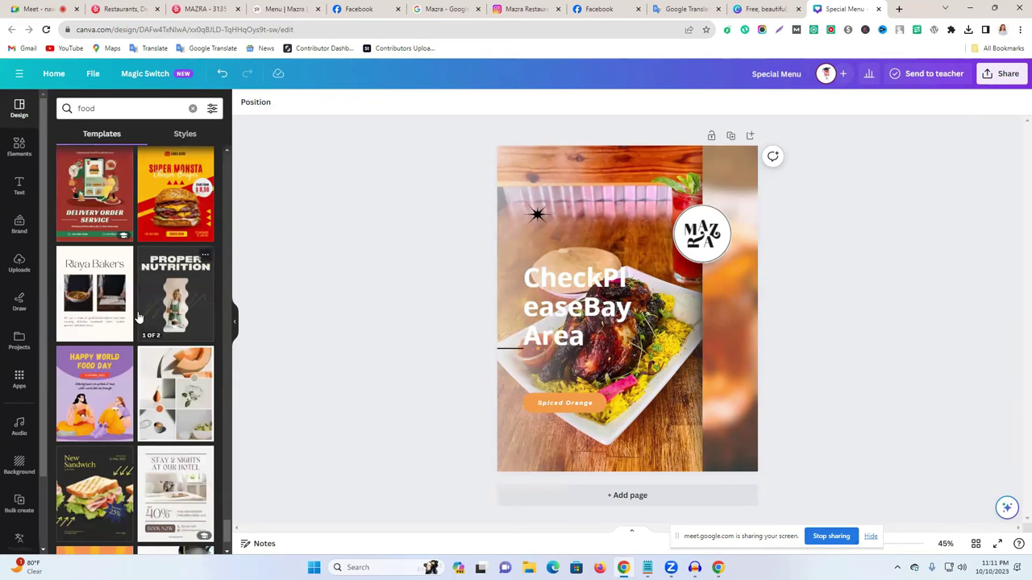
scroll(169, 351, down, 5)
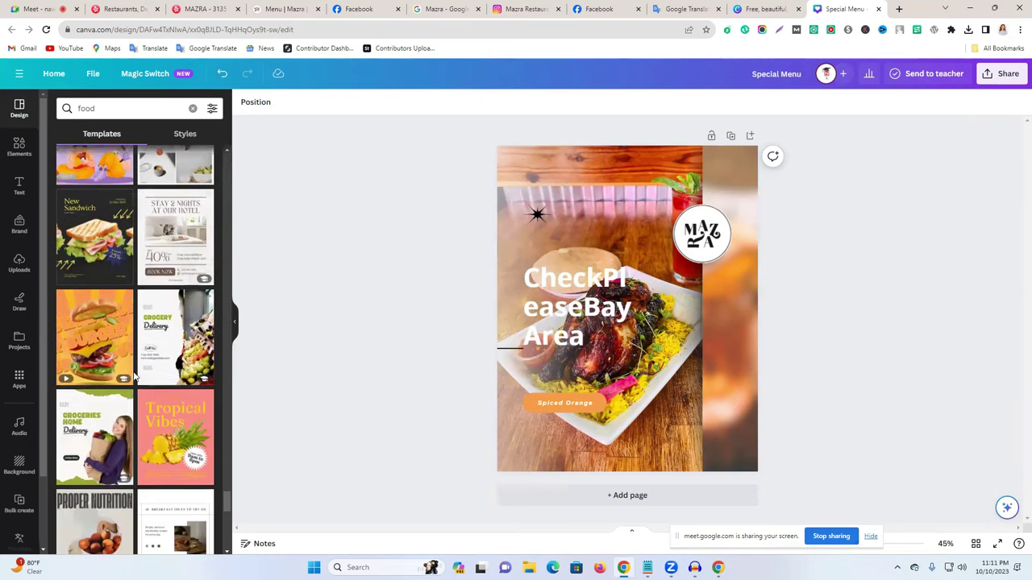
scroll(125, 365, down, 8)
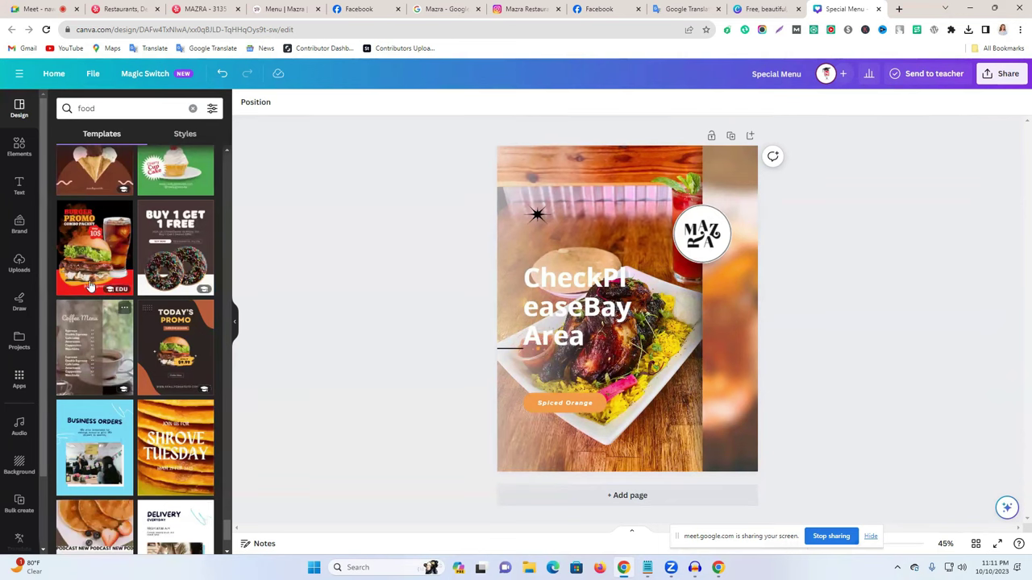
Step: Open the Black and Yellow Modern Promo Burger template's details without applying it, and add a blank second page
click(118, 345)
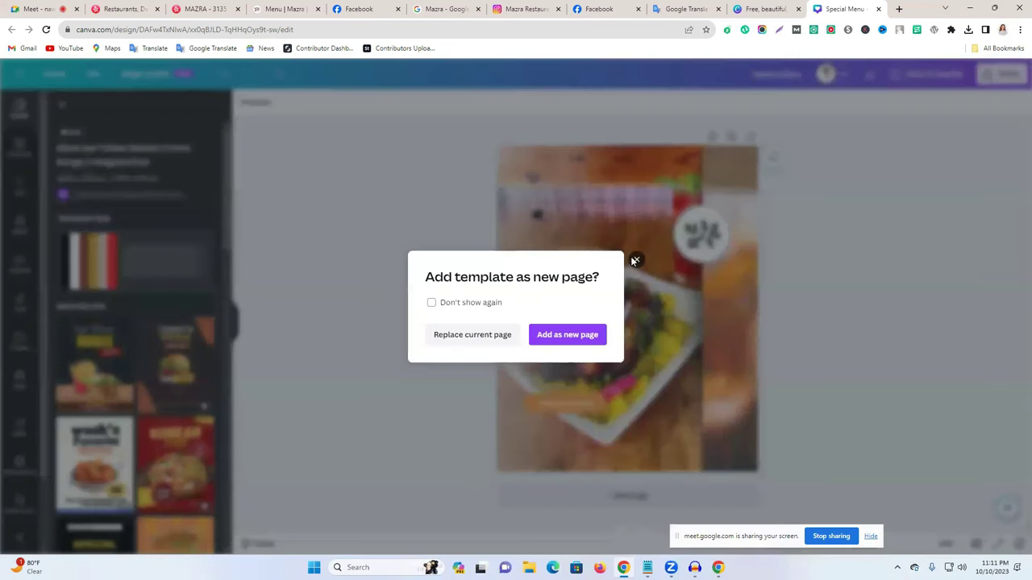
click(636, 256)
click(604, 496)
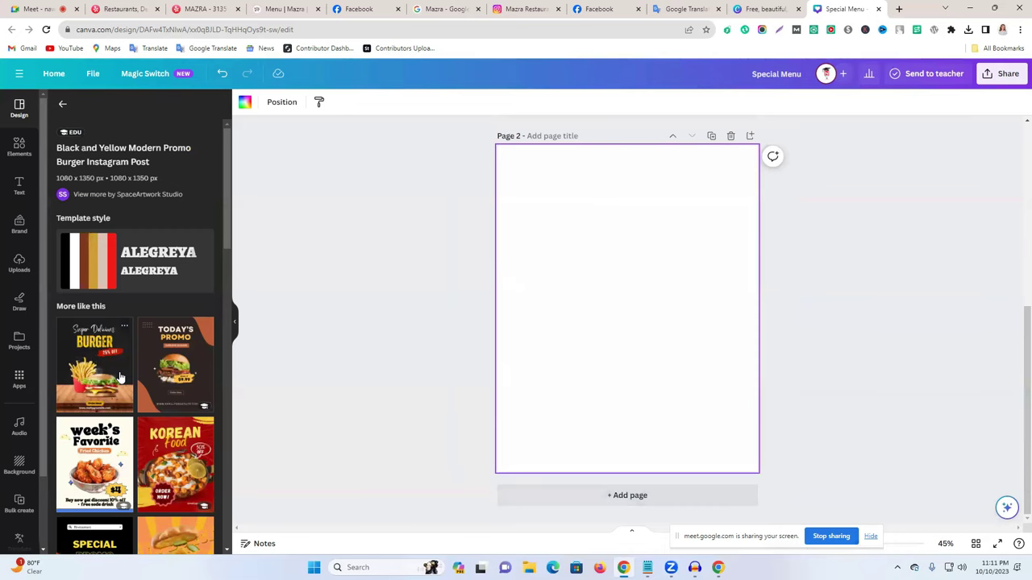
Step: Return to the "food" template results and apply the Burger Promo Combo Packet template to the blank second page
scroll(119, 379, down, 2)
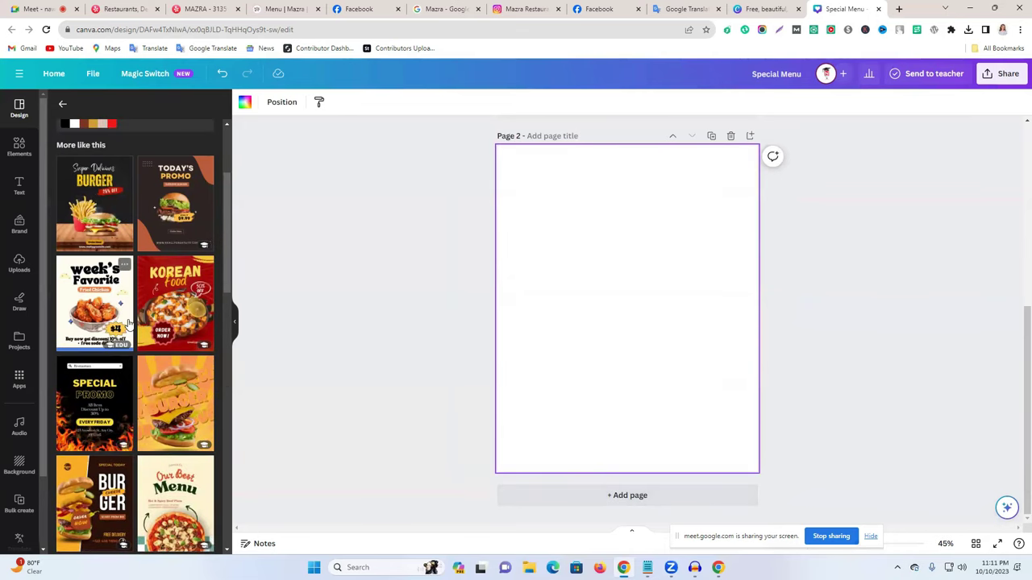
scroll(127, 323, up, 2)
click(63, 105)
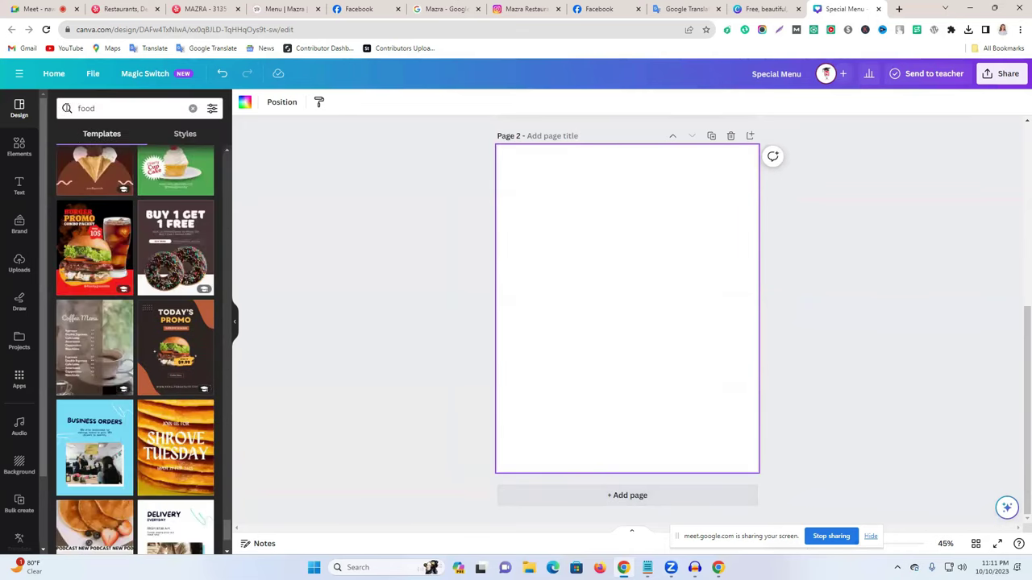
click(88, 253)
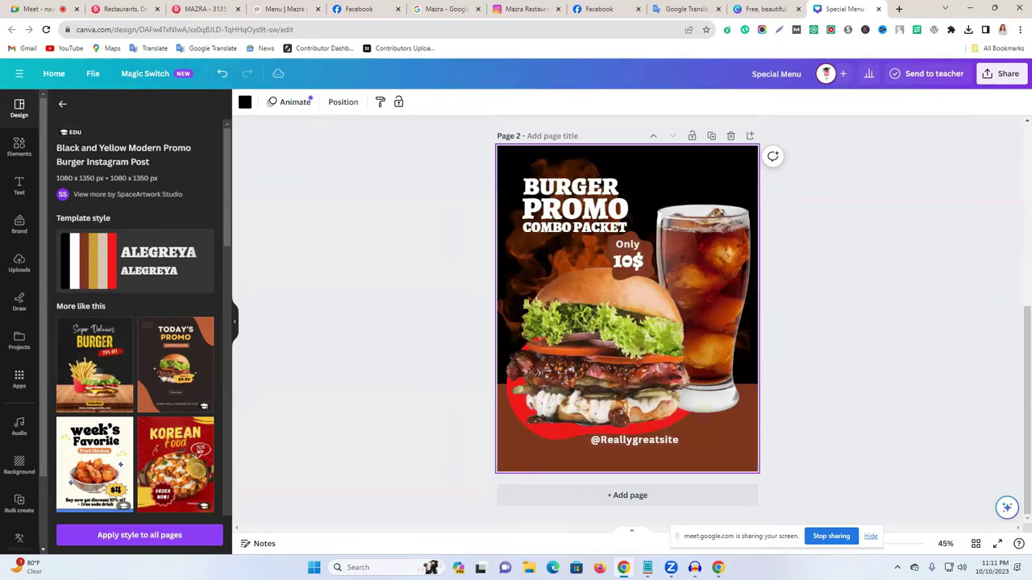
mouse_move(603, 345)
mouse_down()
mouse_move(590, 337)
mouse_move(645, 340)
mouse_move(599, 339)
mouse_move(618, 339)
mouse_up()
key(Delete)
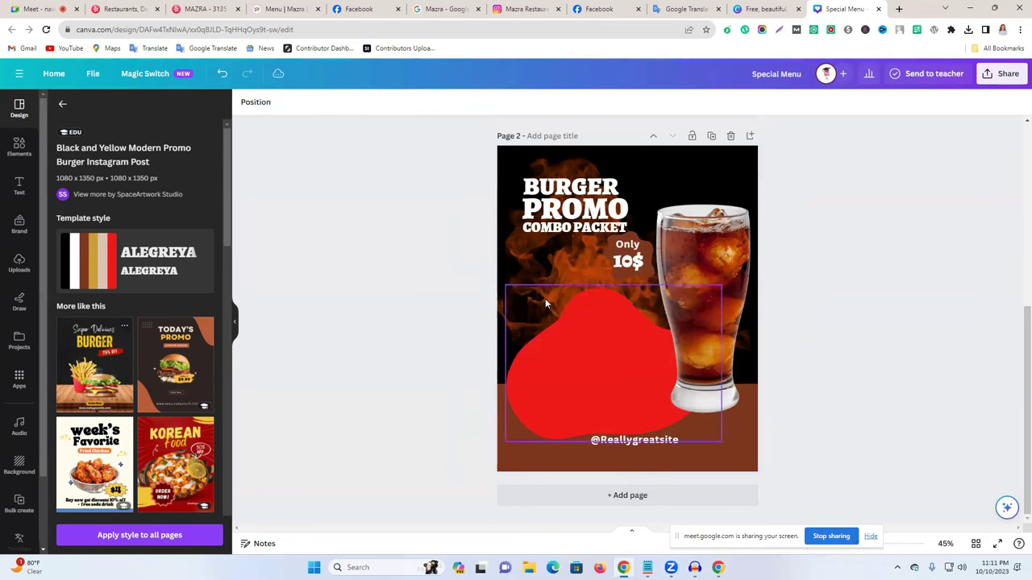
click(704, 253)
key(Delete)
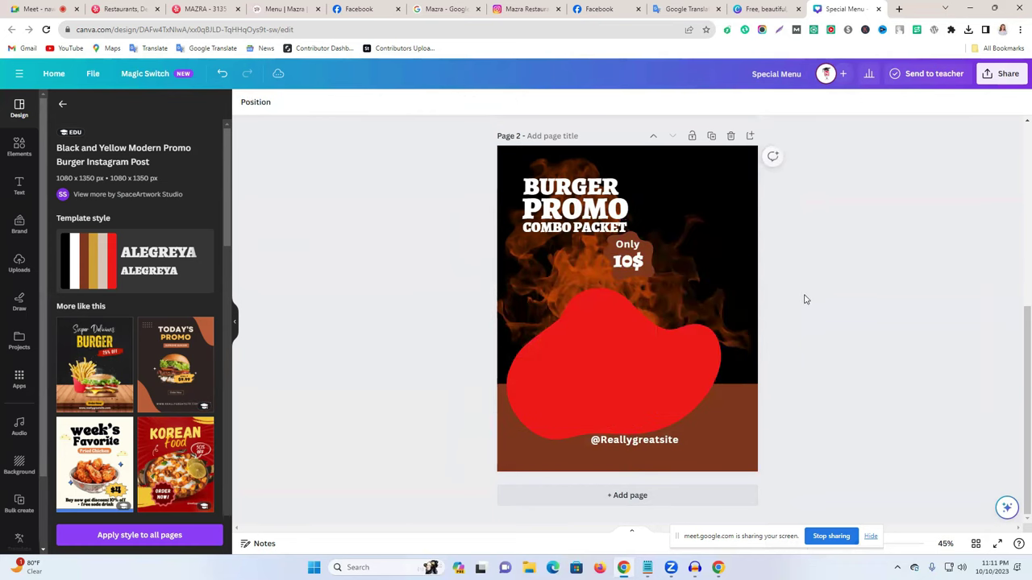
click(18, 146)
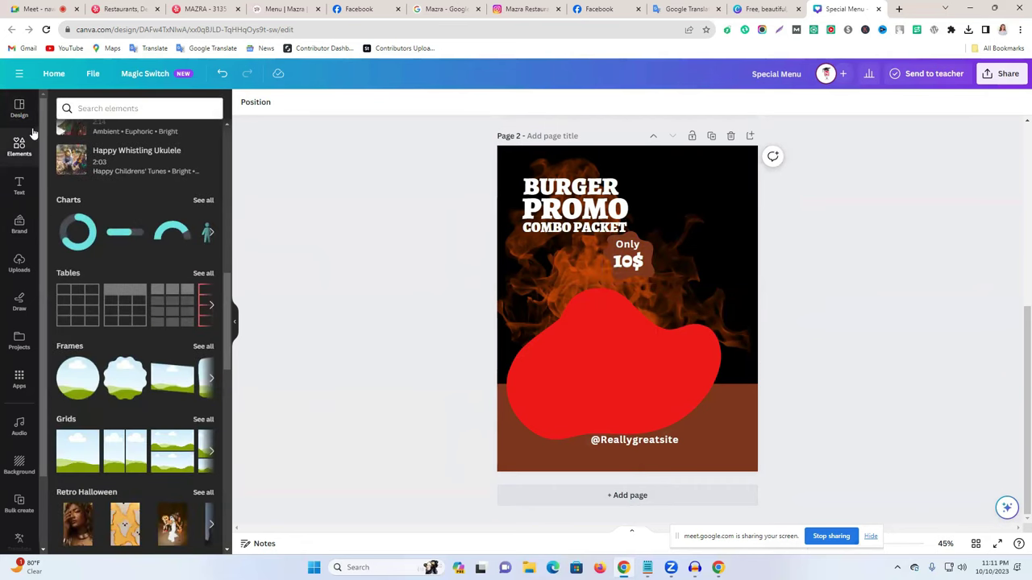
click(21, 262)
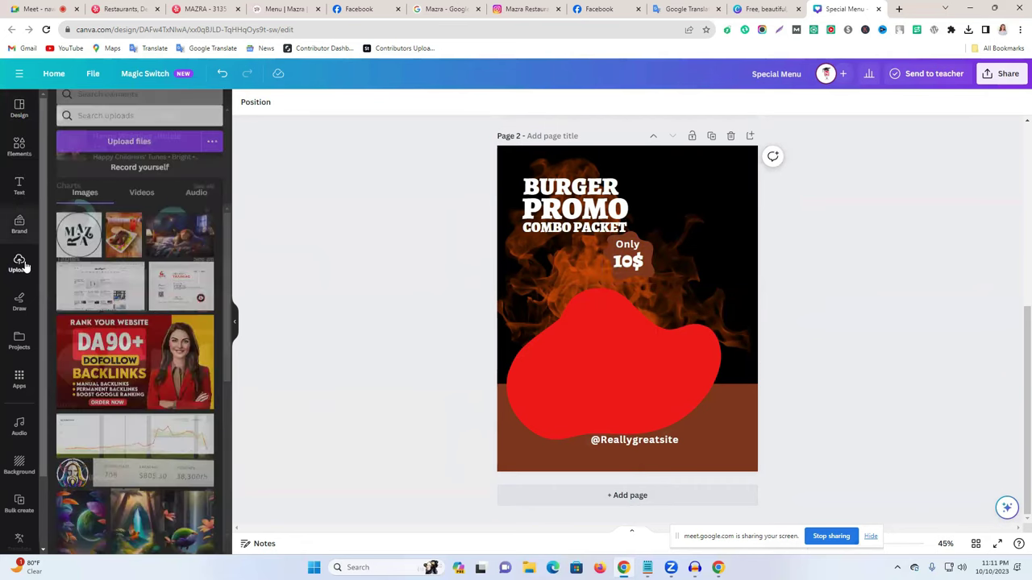
click(124, 227)
drag(666, 385, 760, 365)
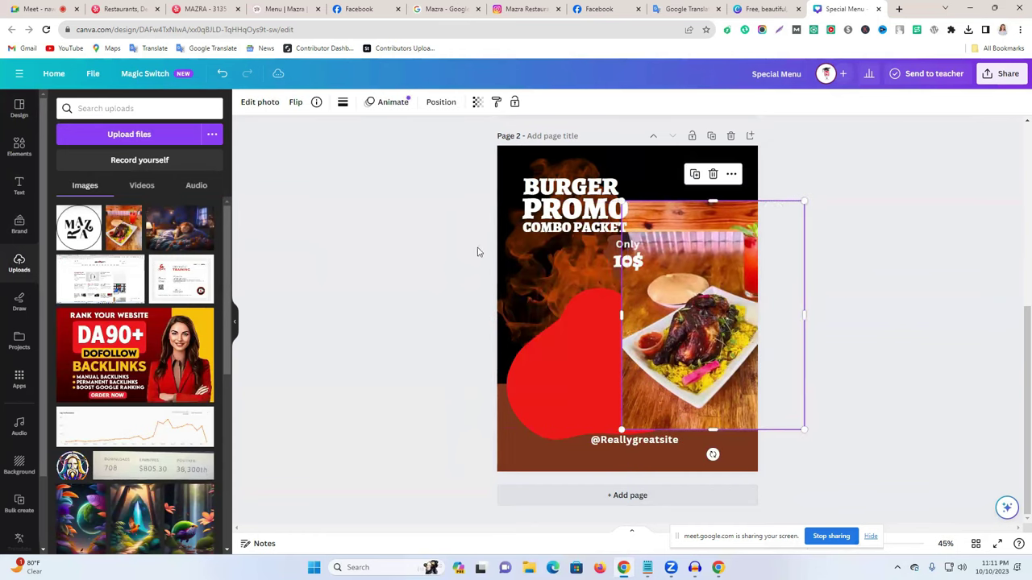
click(222, 75)
click(221, 74)
click(221, 74)
click(222, 74)
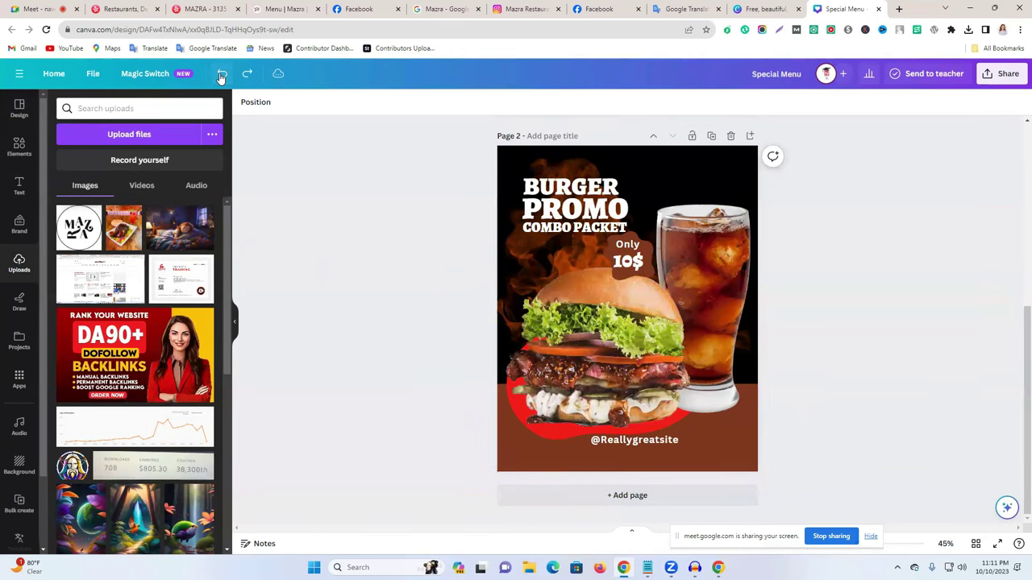
Step: Replace the burger picture on page 2 with the uploaded chicken plate photo, keeping the drink glass
click(575, 353)
key(Delete)
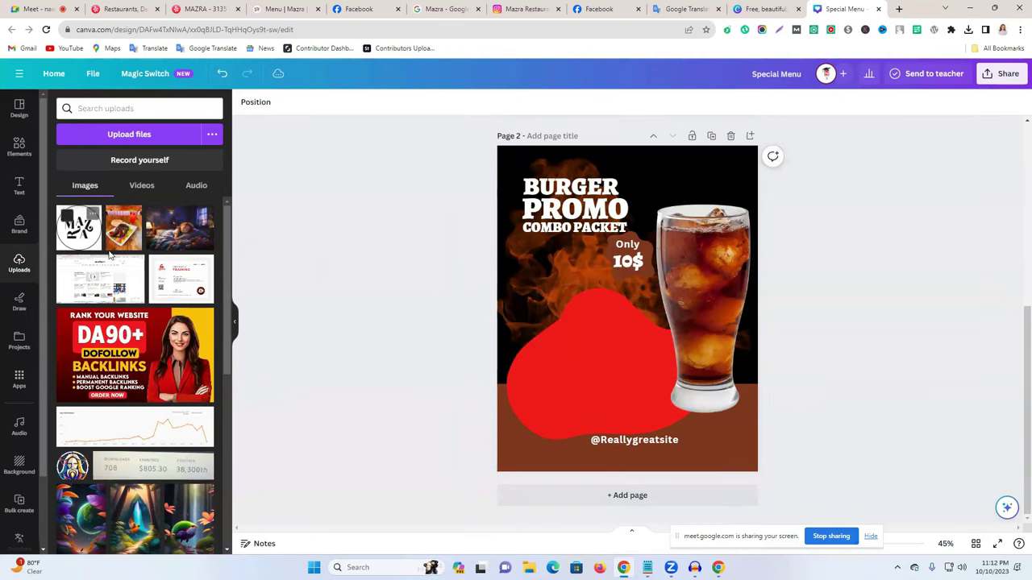
click(124, 227)
drag(604, 353, 608, 376)
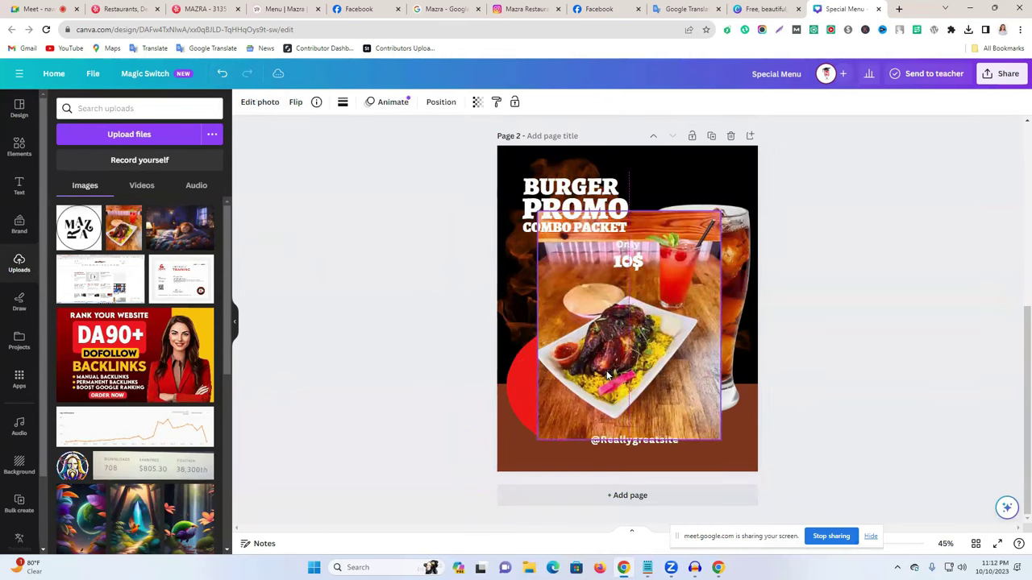
Step: Remove the background from the chicken plate photo and position the cut-out plate over the red shape
click(257, 103)
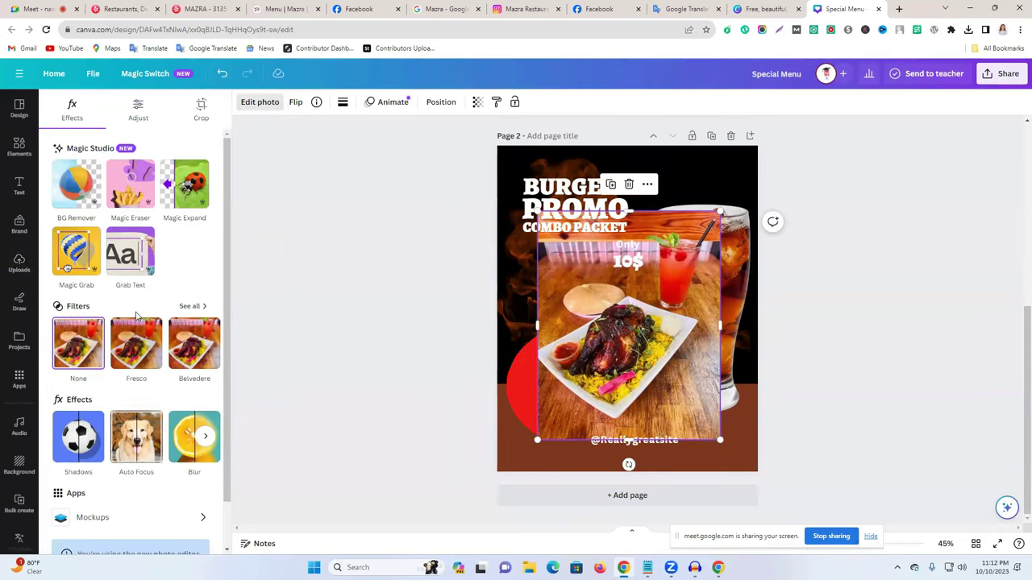
click(86, 202)
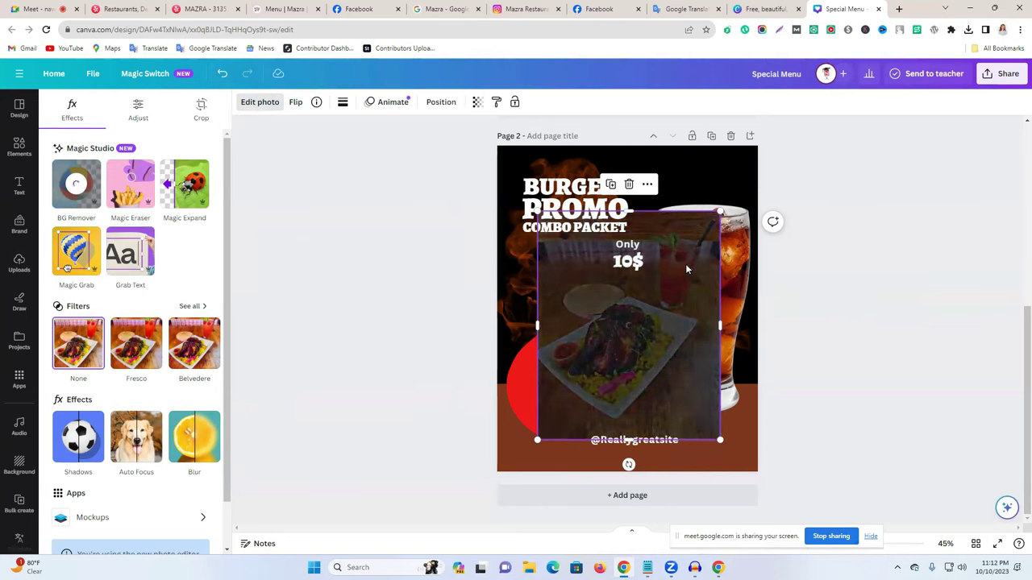
drag(620, 355, 599, 371)
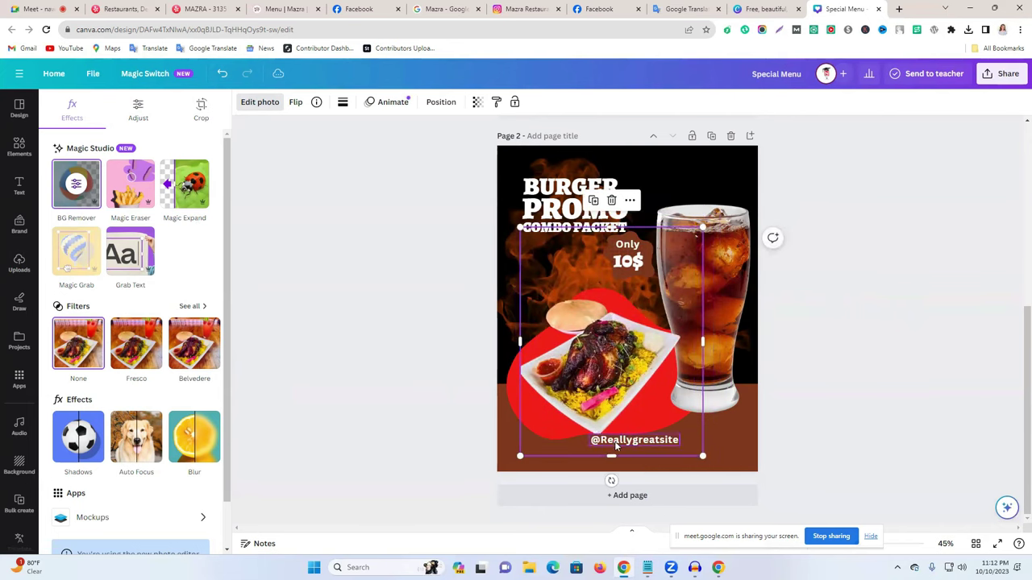
drag(630, 439, 936, 466)
drag(616, 379, 601, 361)
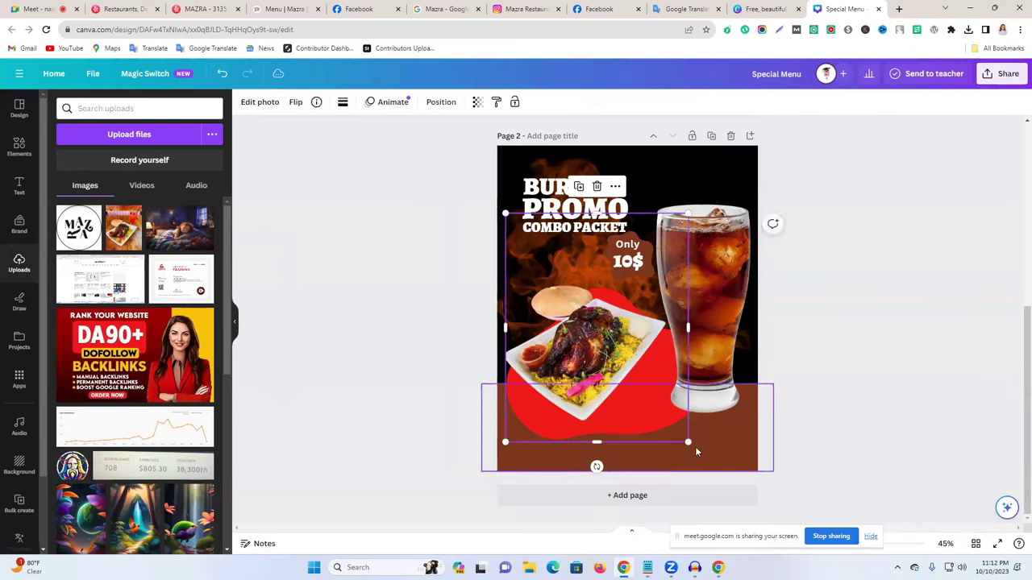
drag(695, 447, 742, 506)
drag(622, 394, 620, 367)
click(816, 358)
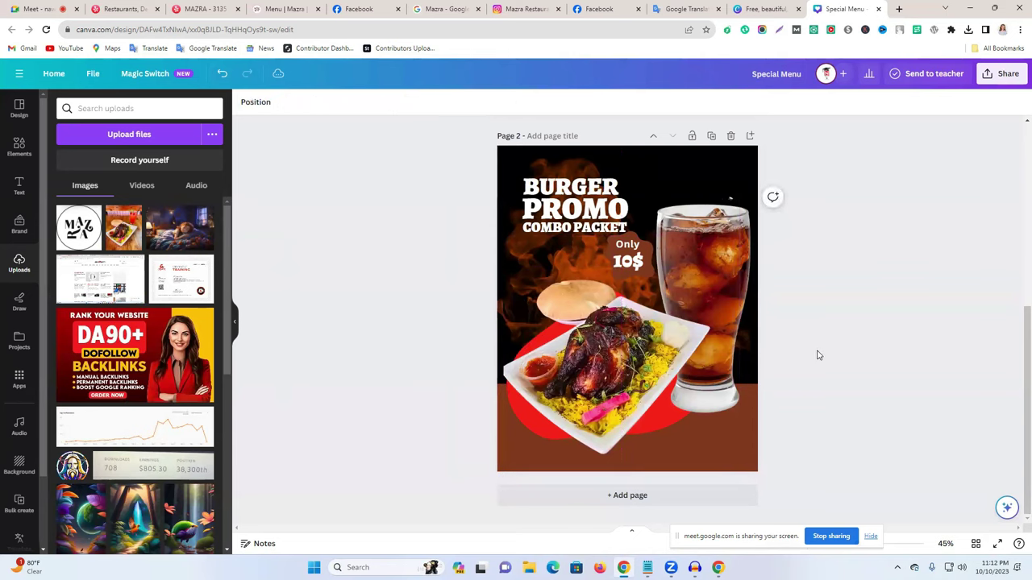
Step: Check the drink glass on page 2 and compare the second design with the finished first page
click(746, 225)
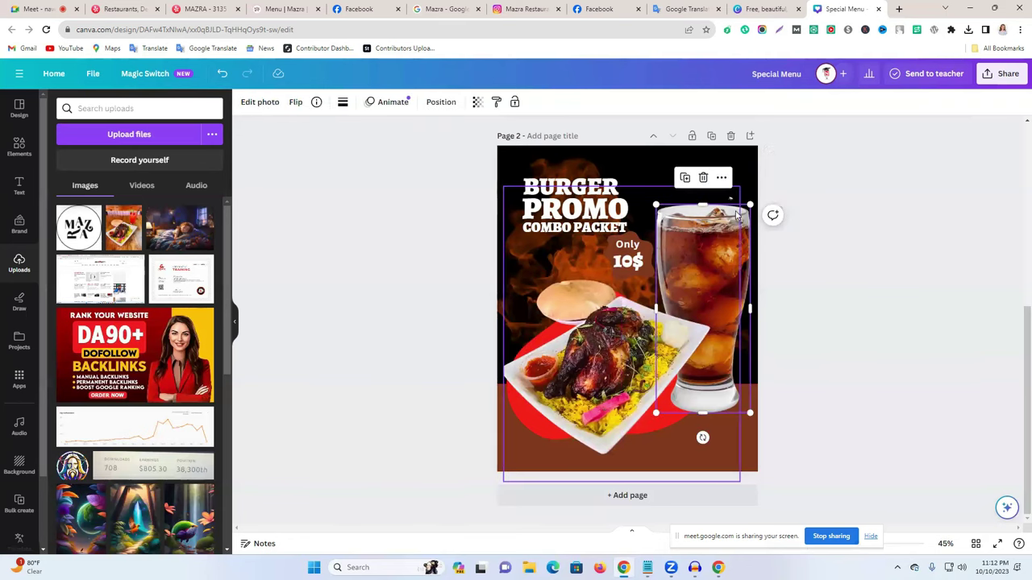
click(818, 277)
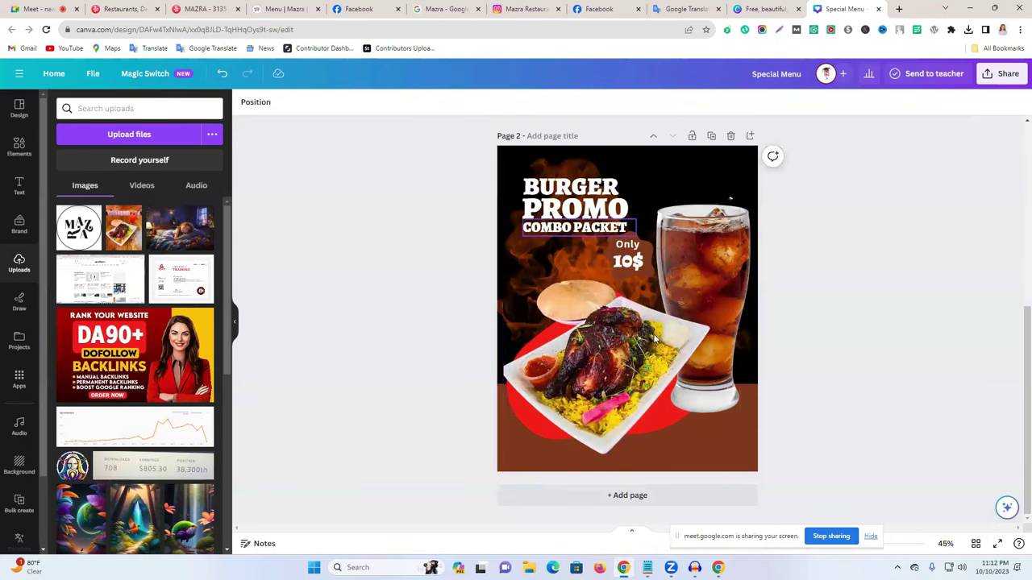
scroll(758, 315, up, 3)
scroll(758, 314, up, 1)
scroll(758, 315, down, 4)
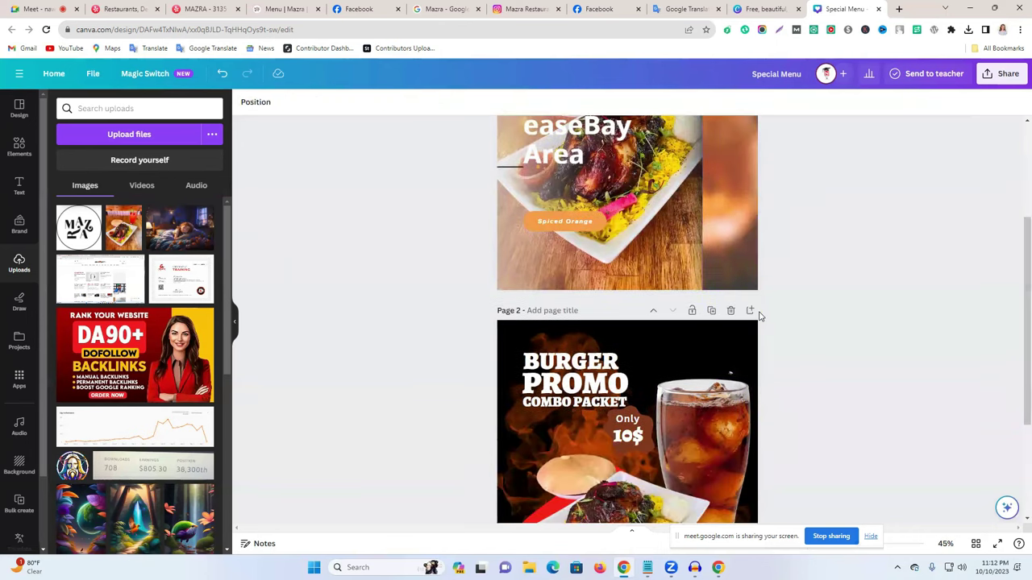
scroll(759, 317, up, 3)
scroll(760, 317, up, 2)
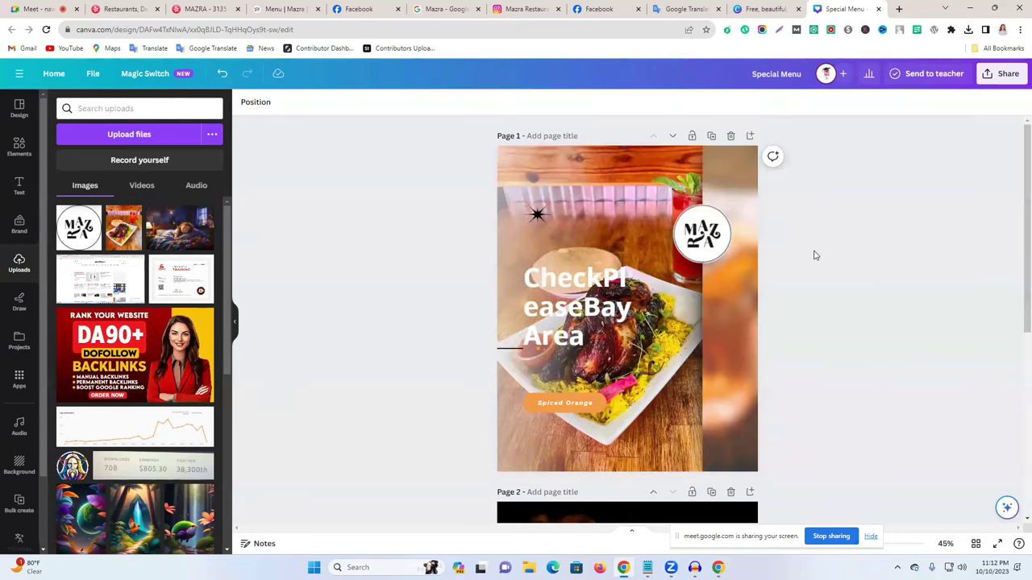
scroll(760, 344, down, 4)
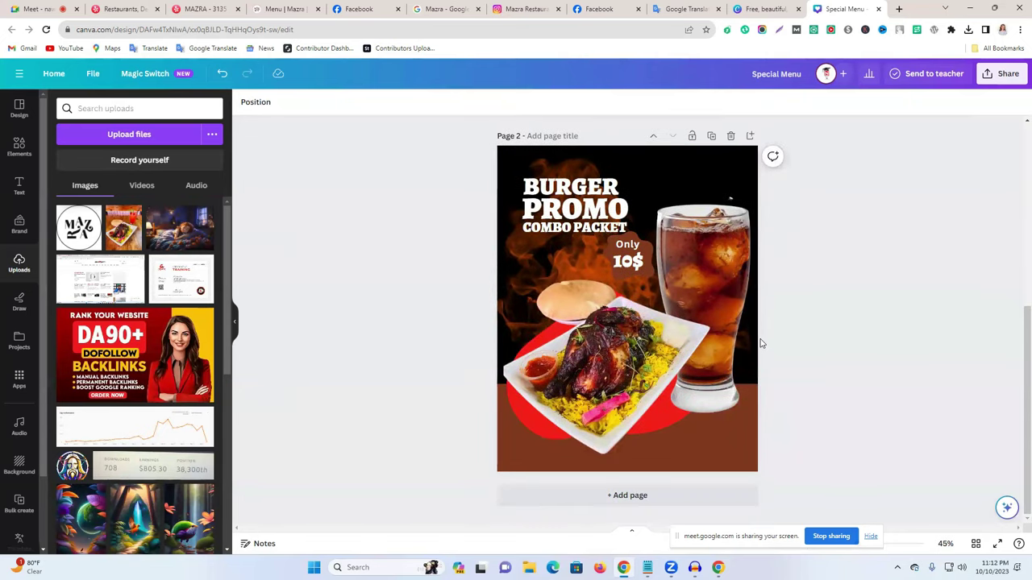
scroll(760, 344, up, 4)
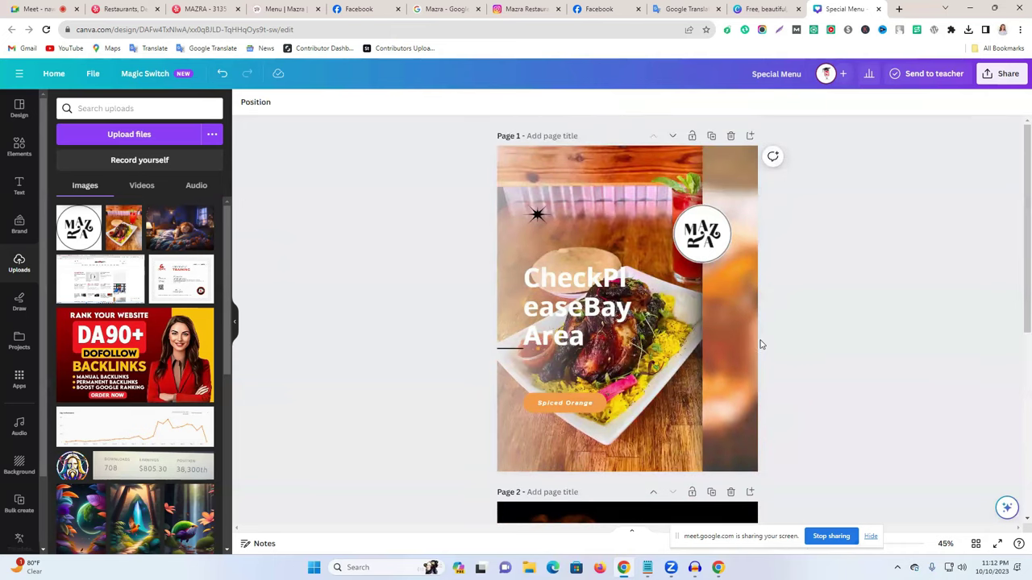
Step: Switch to Google Translate and copy the entire English outreach message, from "Hello Dear," to "Thanks"
click(766, 9)
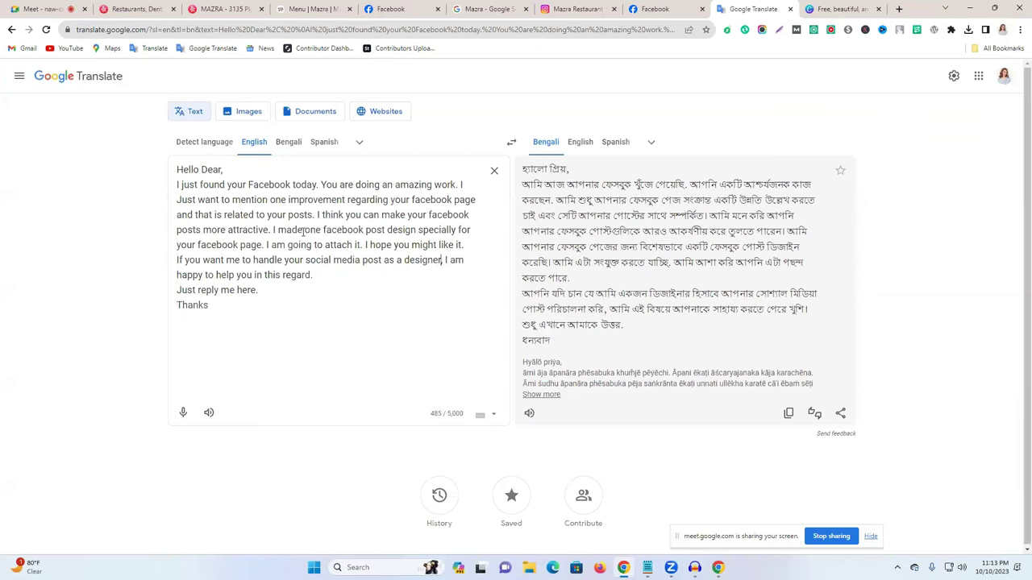
double_click(350, 231)
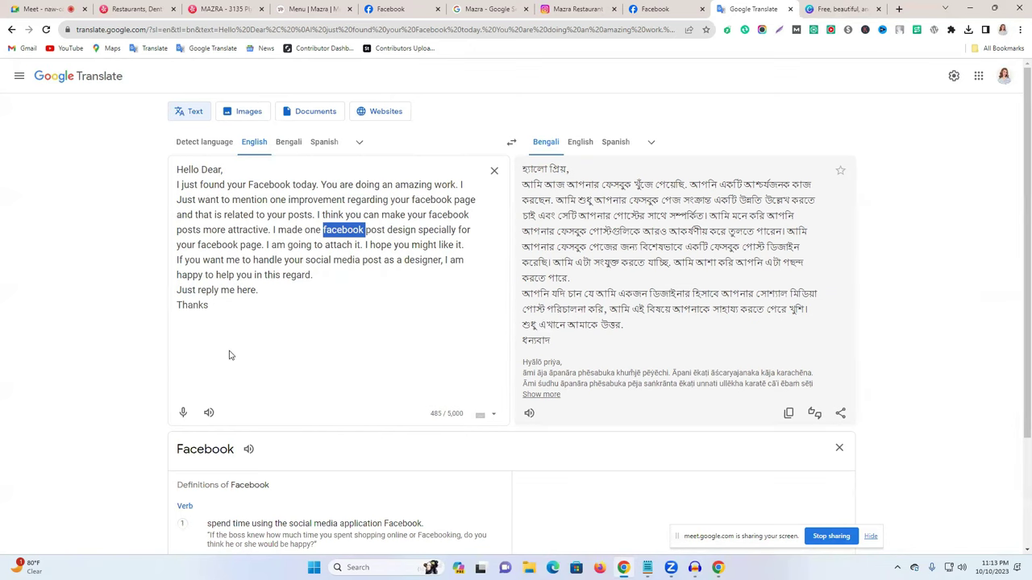
drag(233, 309, 165, 173)
right_click(203, 181)
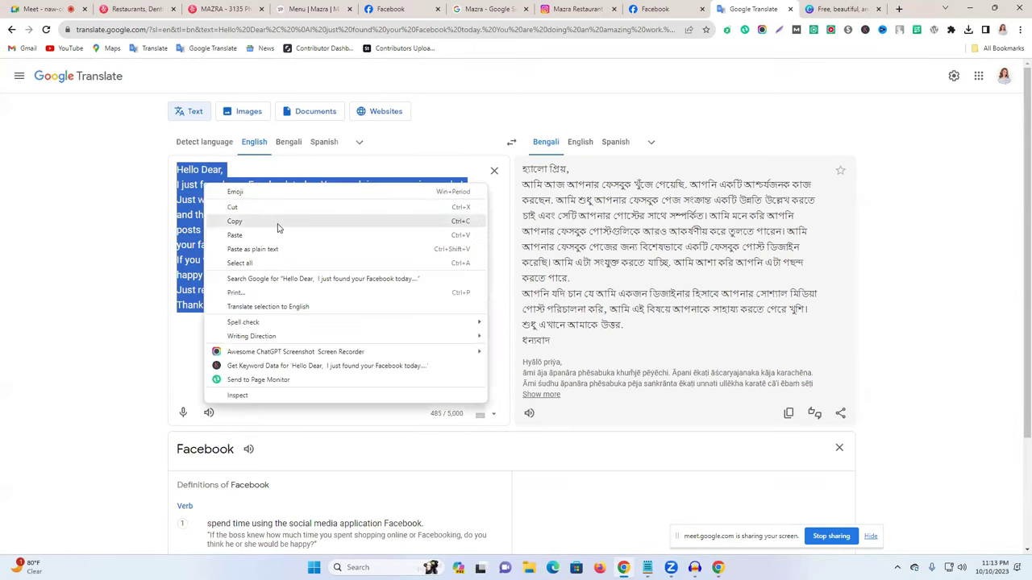
click(280, 226)
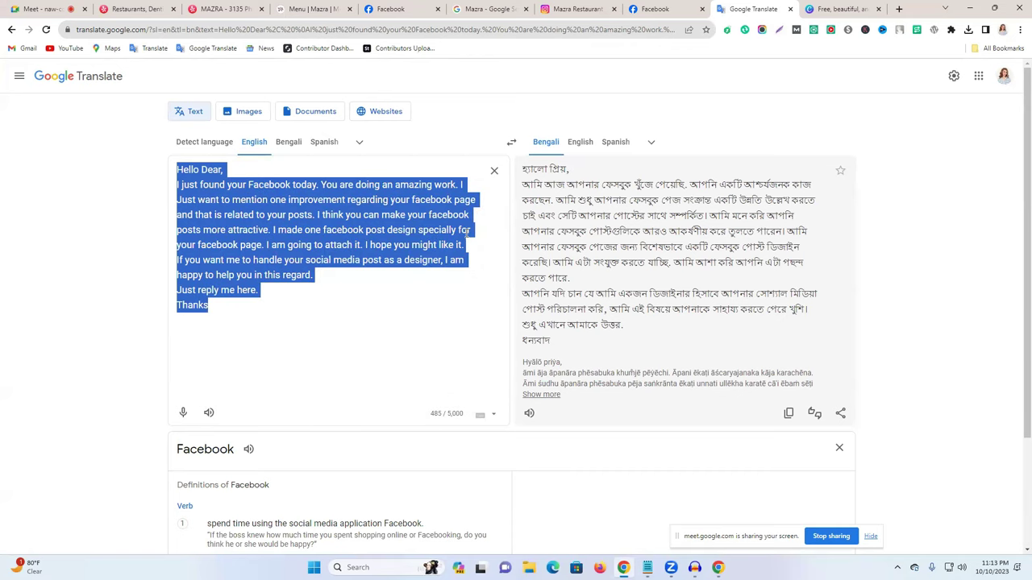
click(375, 240)
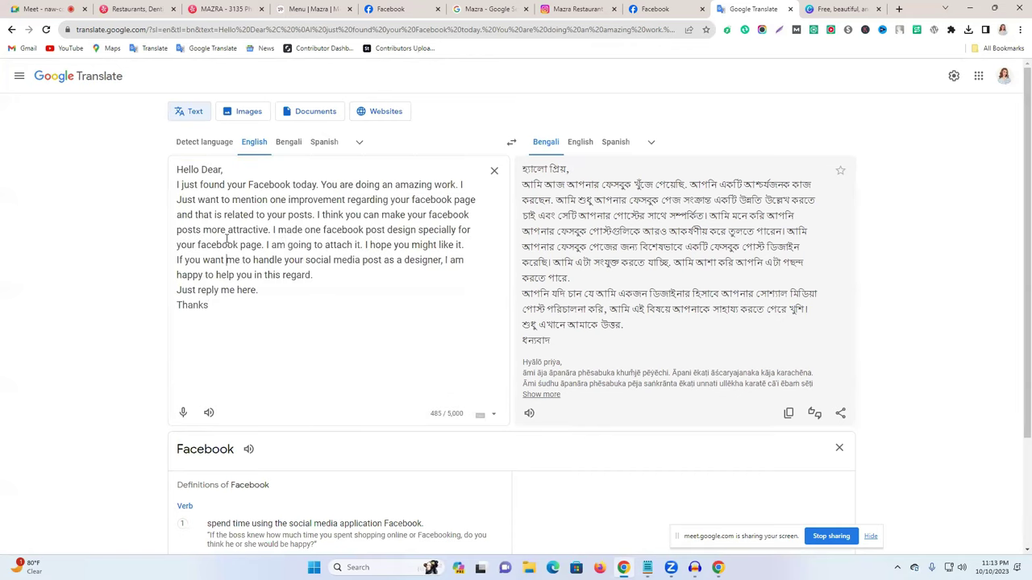
Step: Review the mentions of "facebook" in the English message, then highlight the message body
double_click(226, 240)
triple_click(228, 240)
click(258, 251)
triple_click(435, 215)
double_click(440, 215)
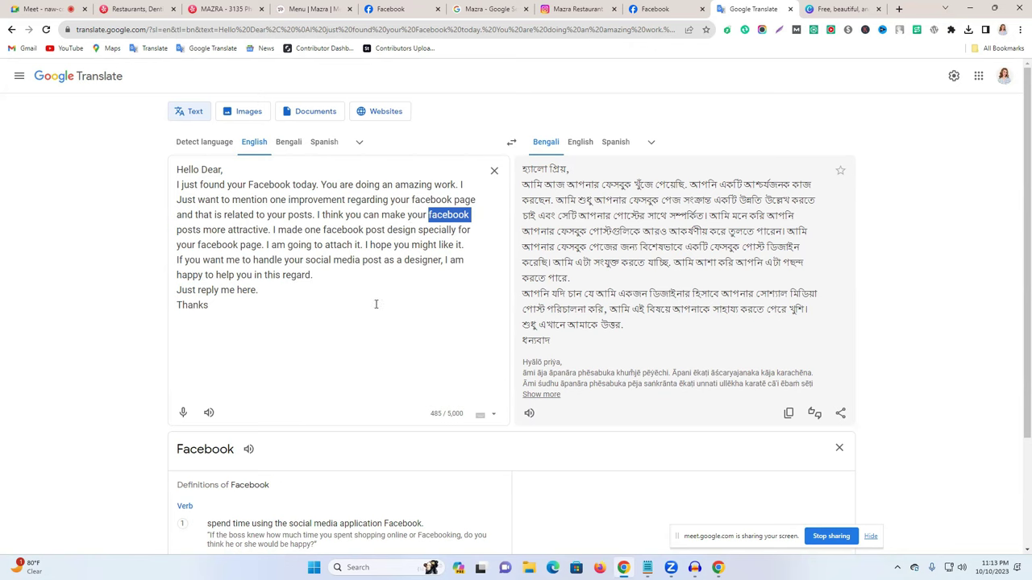
drag(252, 315, 186, 191)
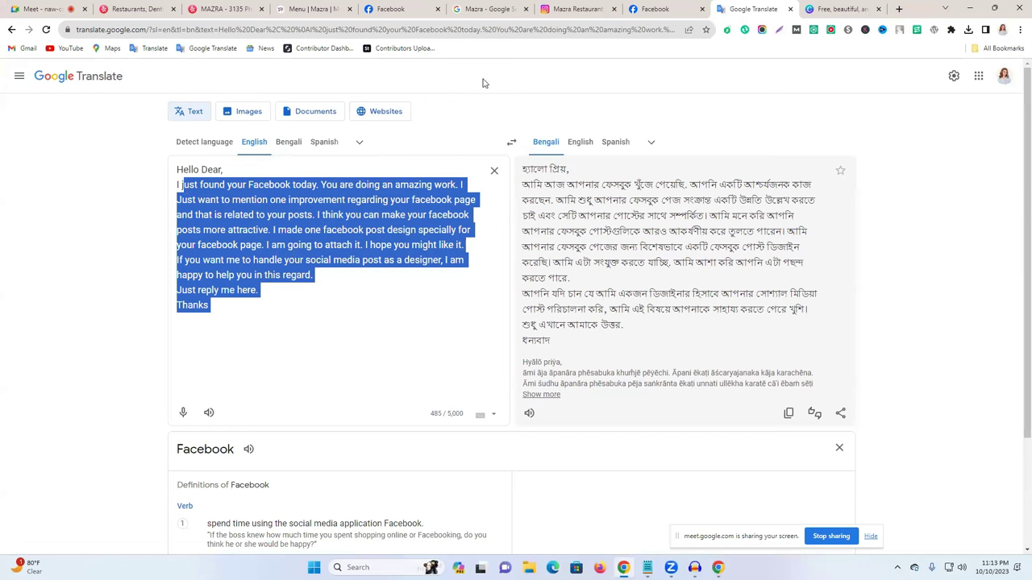
Step: Go through the open browser pages to Mazra Restaurant's Instagram profile and view its header with the contact options
click(408, 8)
click(487, 8)
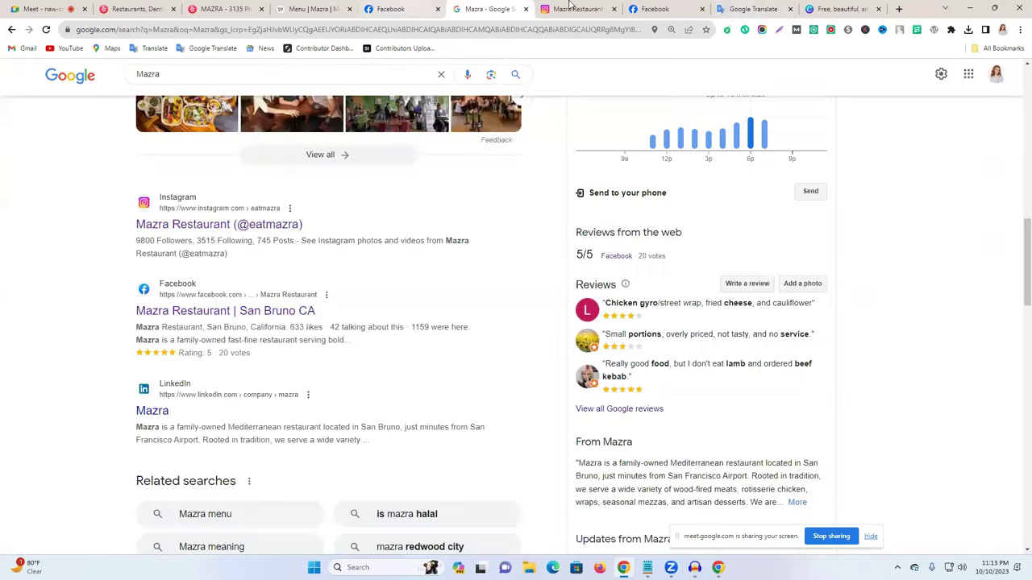
click(569, 6)
scroll(306, 235, up, 1)
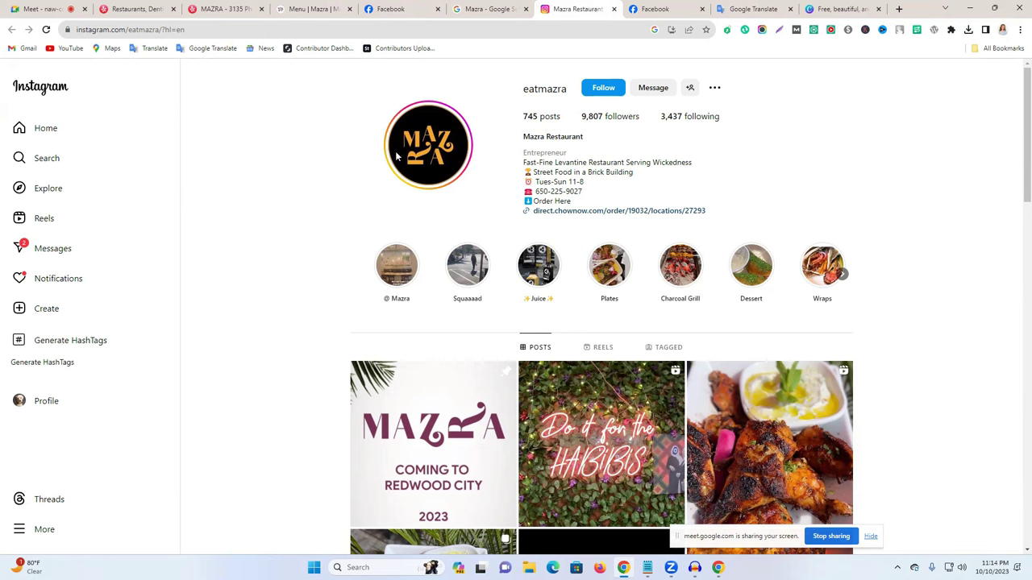
Step: Return to the outreach message in Google Translate and examine the "your facebook page" wording
click(729, 9)
click(818, 8)
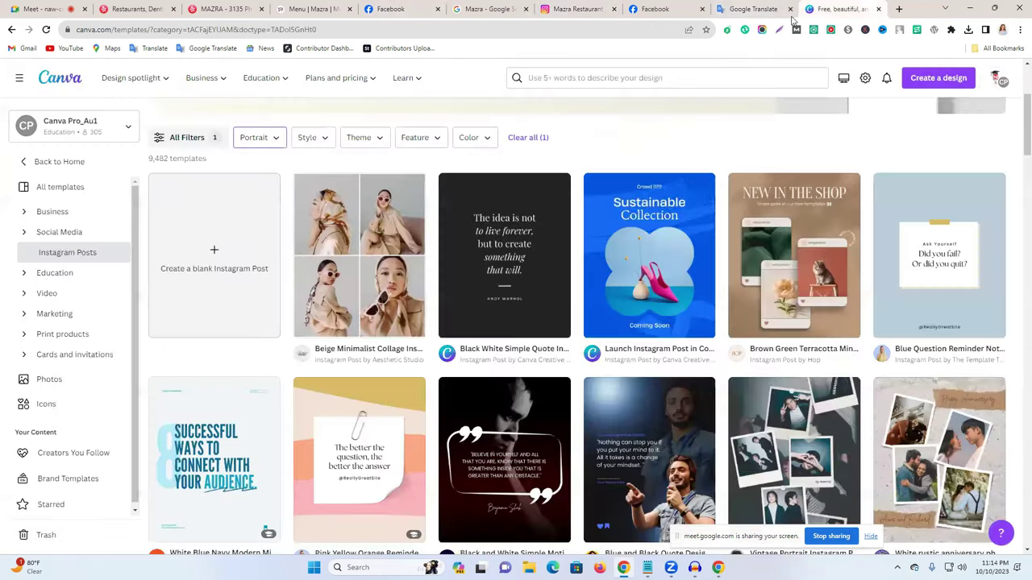
click(738, 8)
click(254, 327)
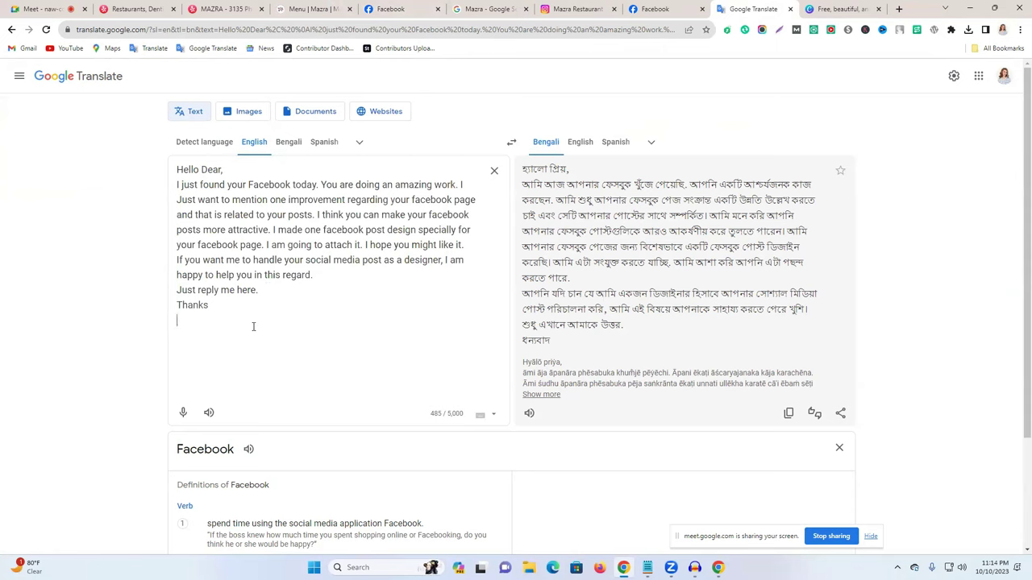
double_click(217, 245)
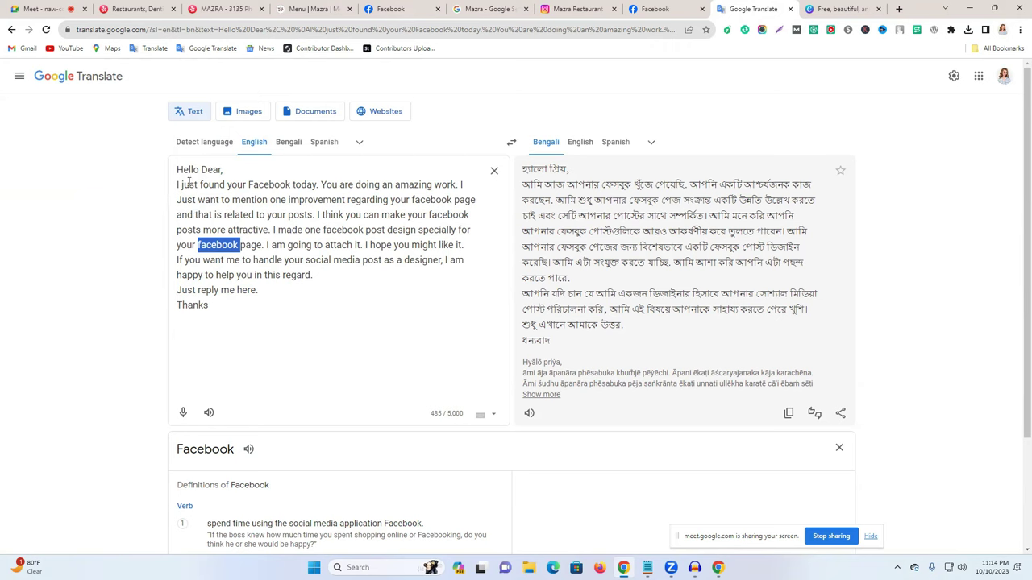
double_click(251, 245)
double_click(221, 245)
click(254, 311)
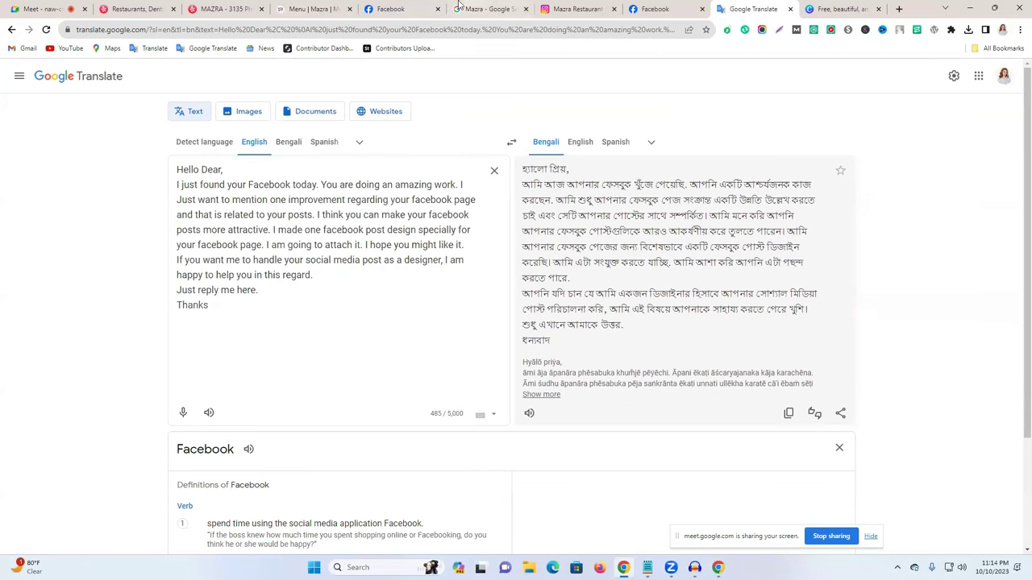
Step: Check the outreach message in the Notepad text file, minimize it, and open the New Life Learning group chat on Facebook
click(395, 6)
click(648, 568)
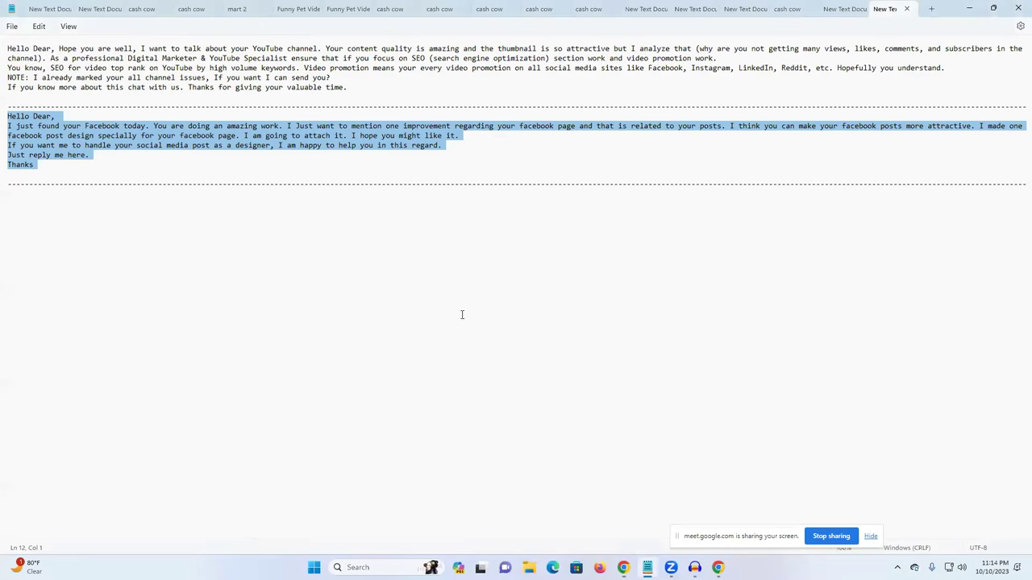
click(969, 8)
click(958, 72)
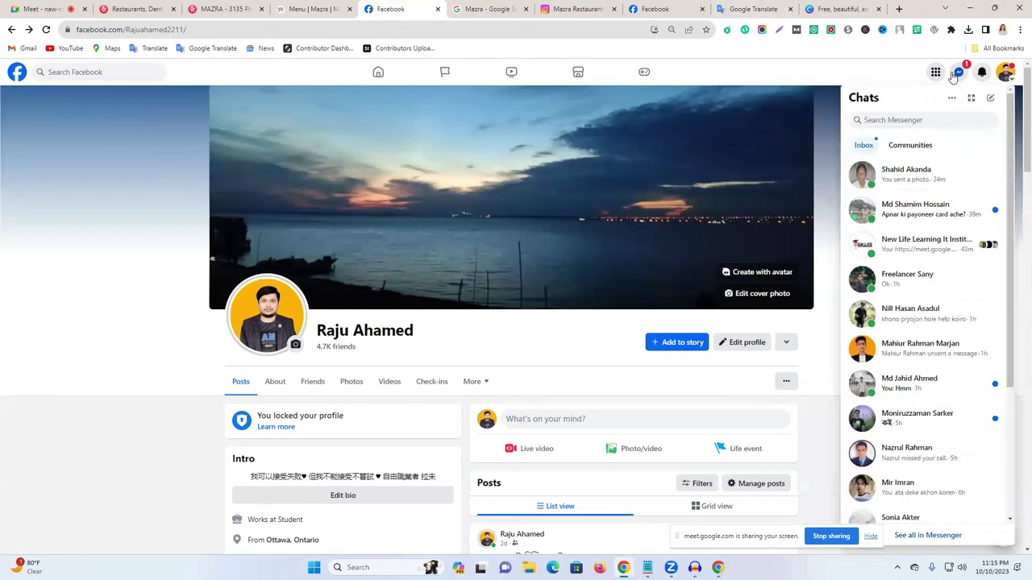
click(893, 248)
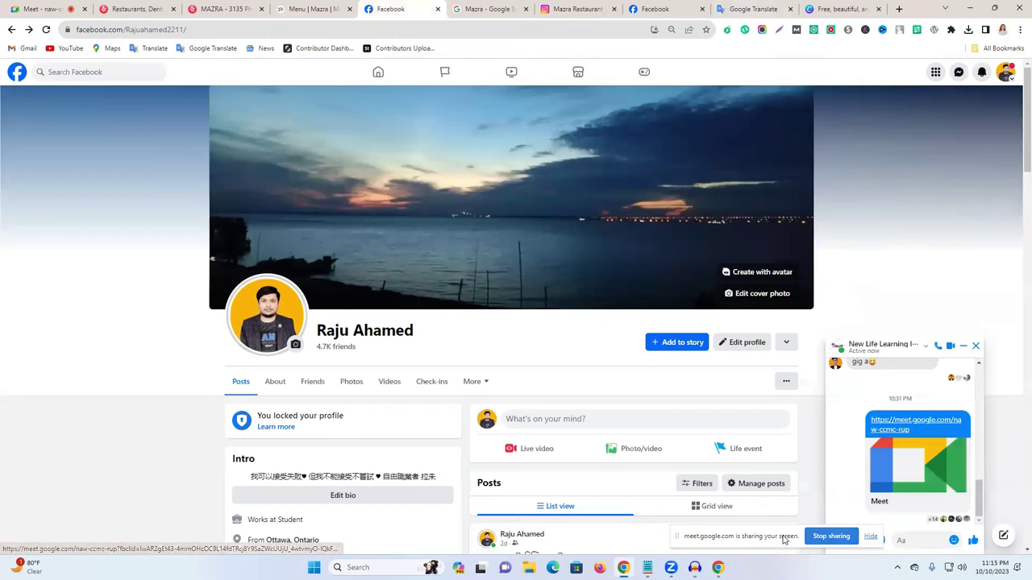
Step: Attach New Text Document from the Desktop folder, send it to the group chat, and return to Canva's Instagram post templates
click(849, 540)
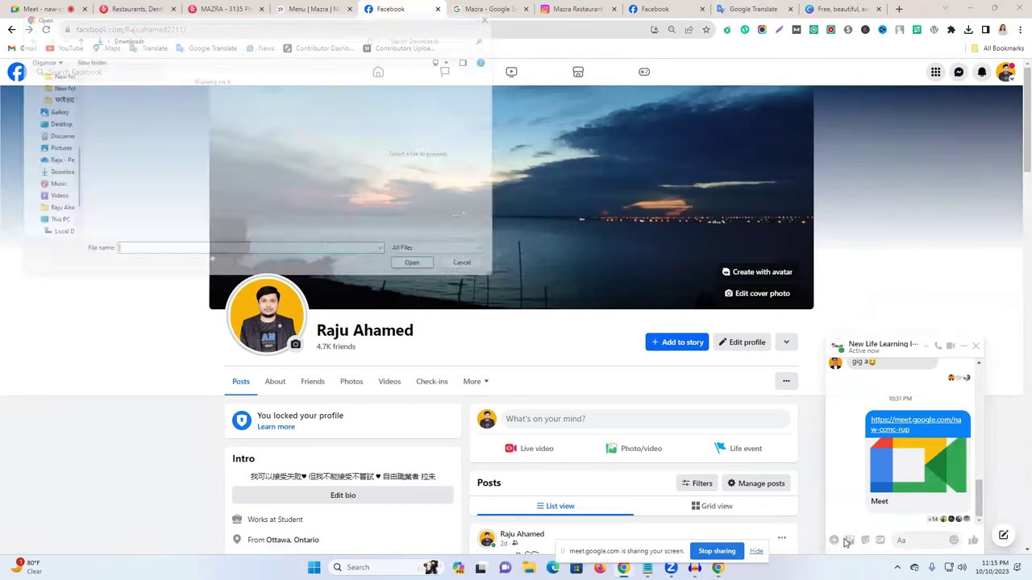
click(46, 135)
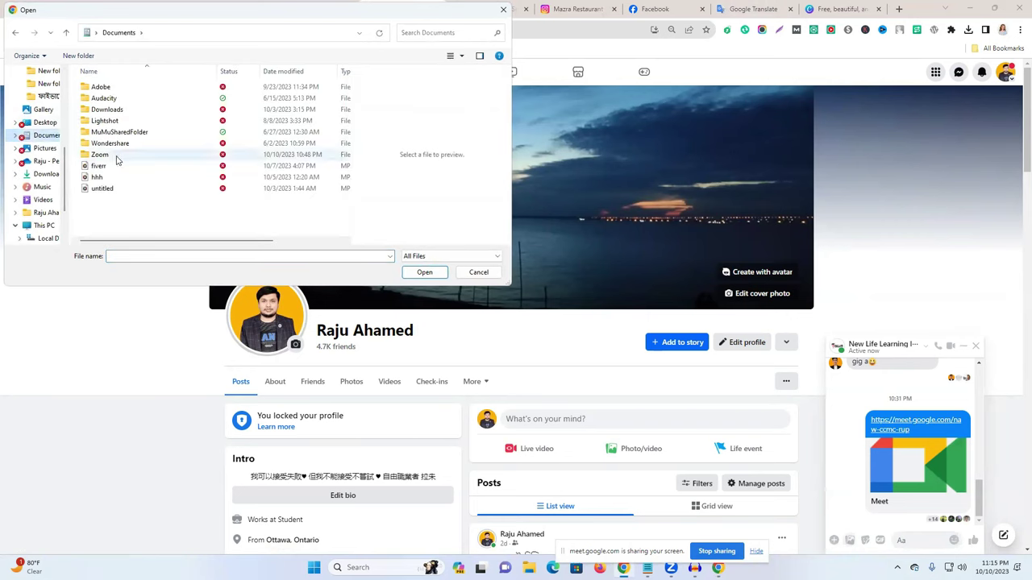
click(46, 121)
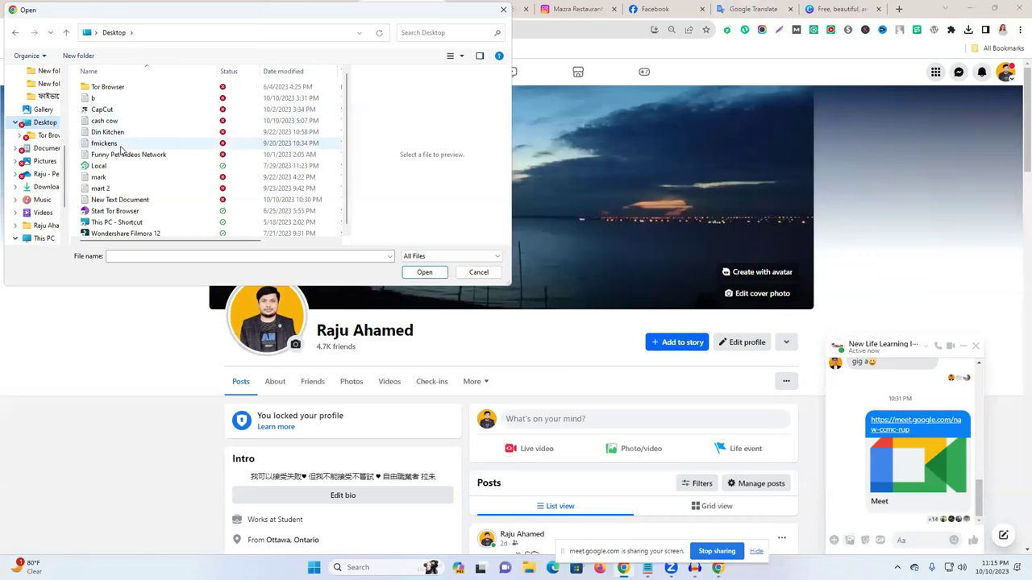
click(132, 202)
click(424, 273)
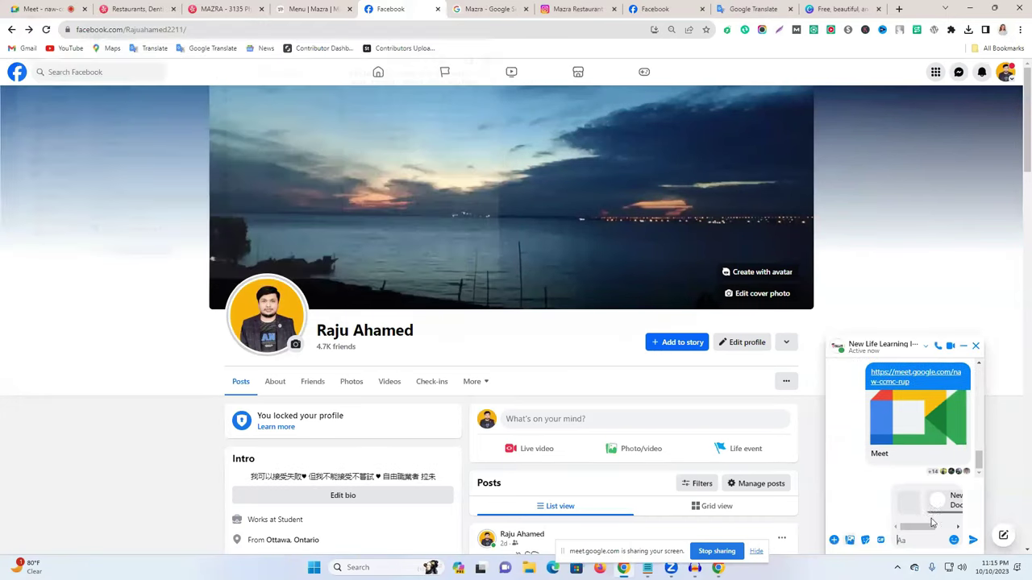
click(972, 540)
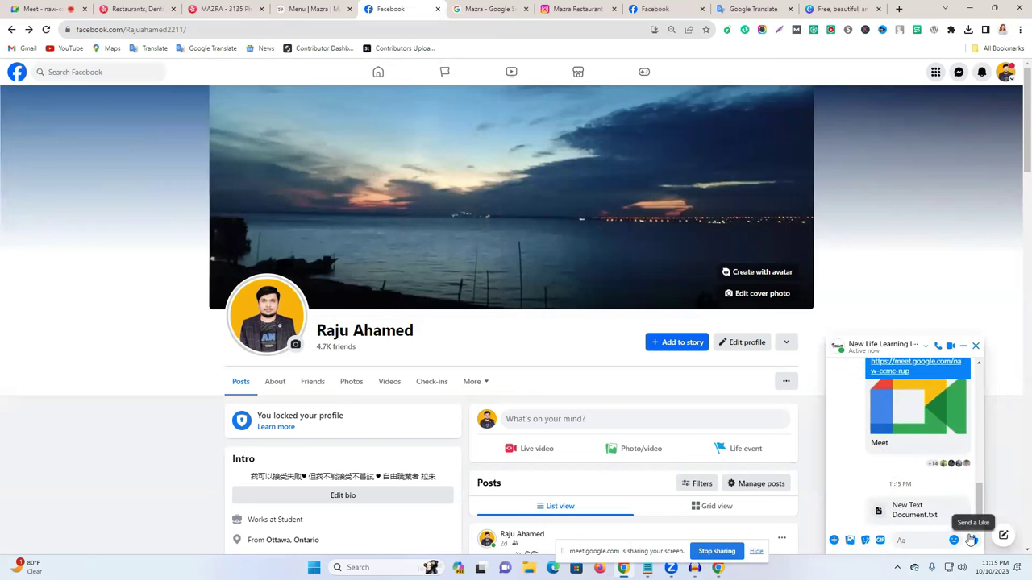
click(864, 10)
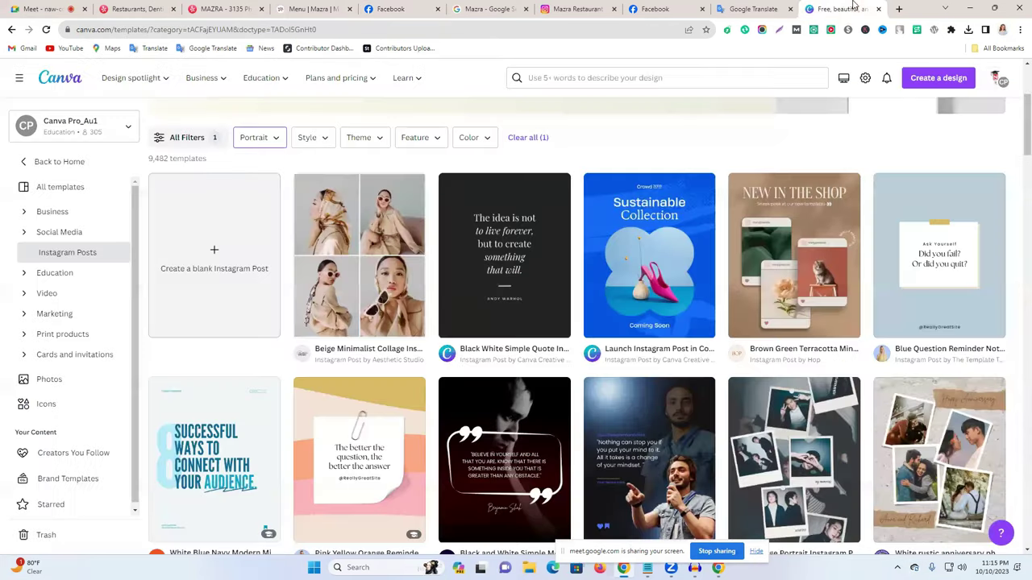